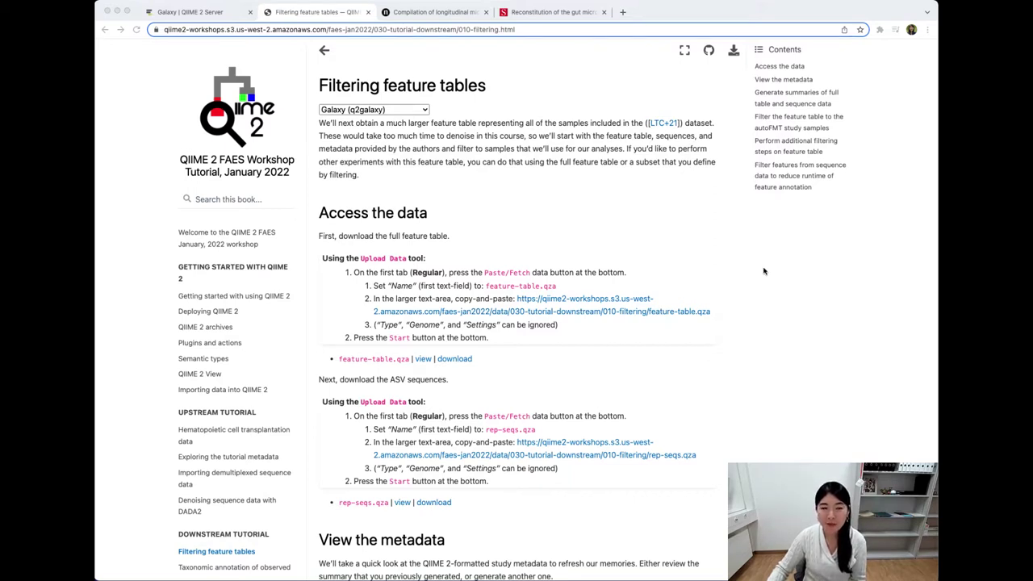
- Glance over the dataset's Nature article, then switch back to the Galaxy QIIME 2 Server tab
{"action": "left_click", "coordinate": [417, 18]}
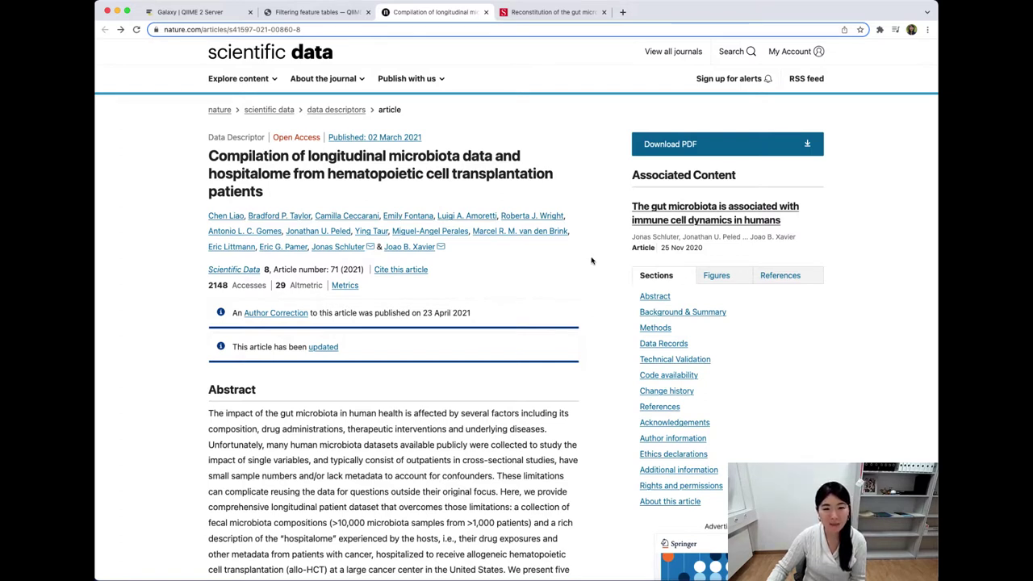
{"action": "left_click", "coordinate": [204, 15]}
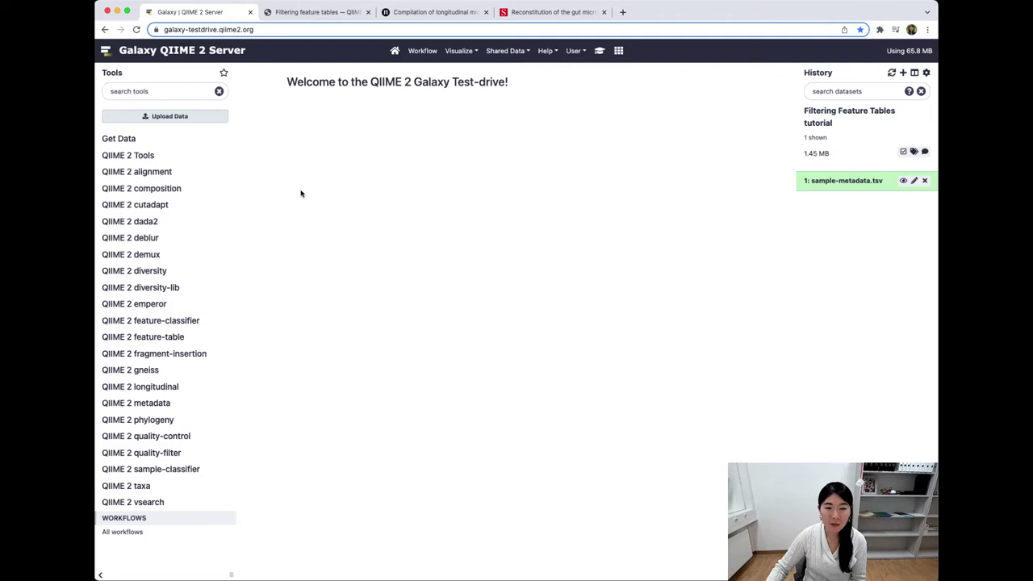
{"action": "left_click", "coordinate": [302, 15]}
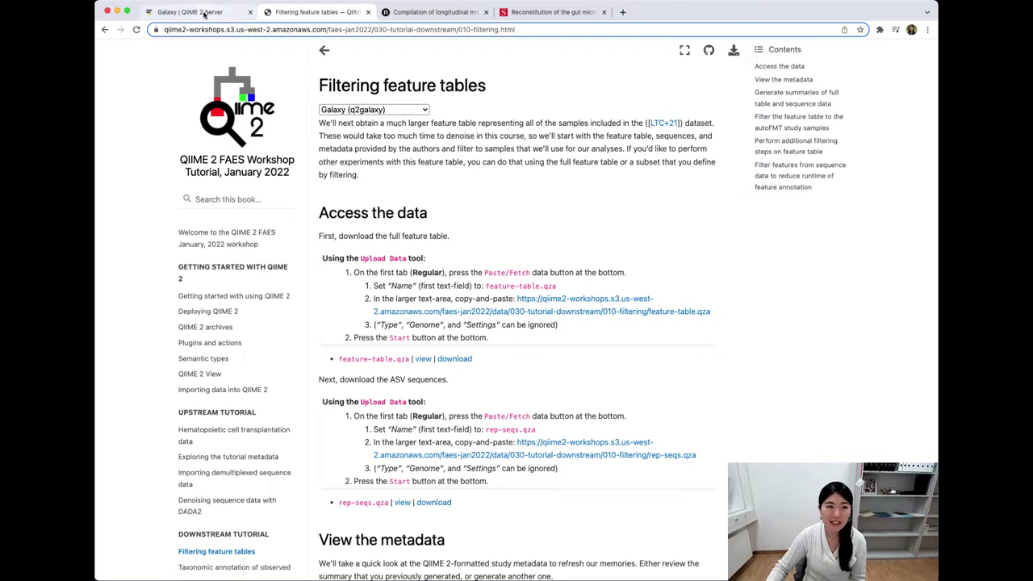
{"action": "left_click", "coordinate": [205, 14]}
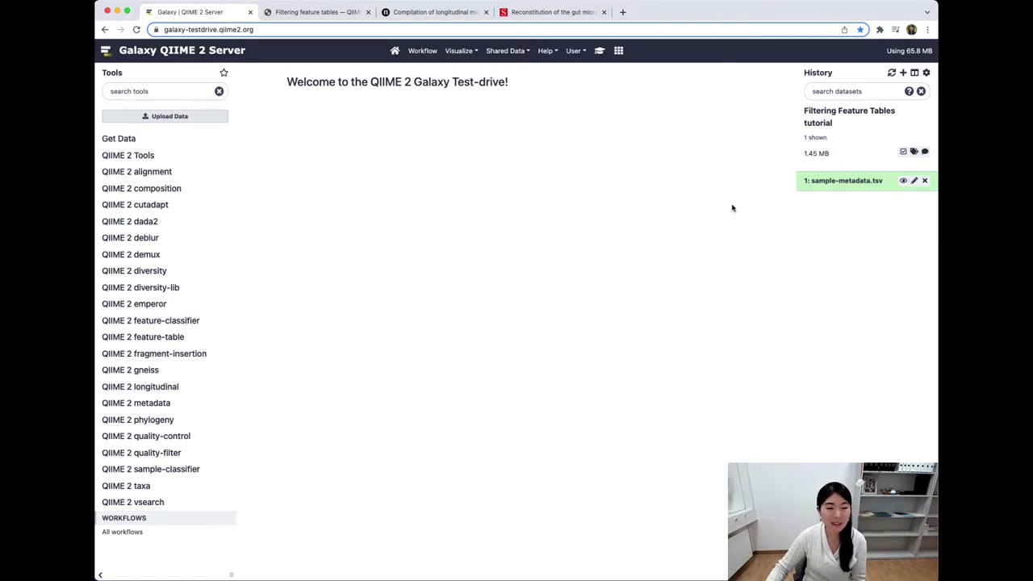
- Add a Paste/Fetch upload entry named feature-table.qza, copying the name from the tutorial
{"action": "left_click", "coordinate": [220, 118]}
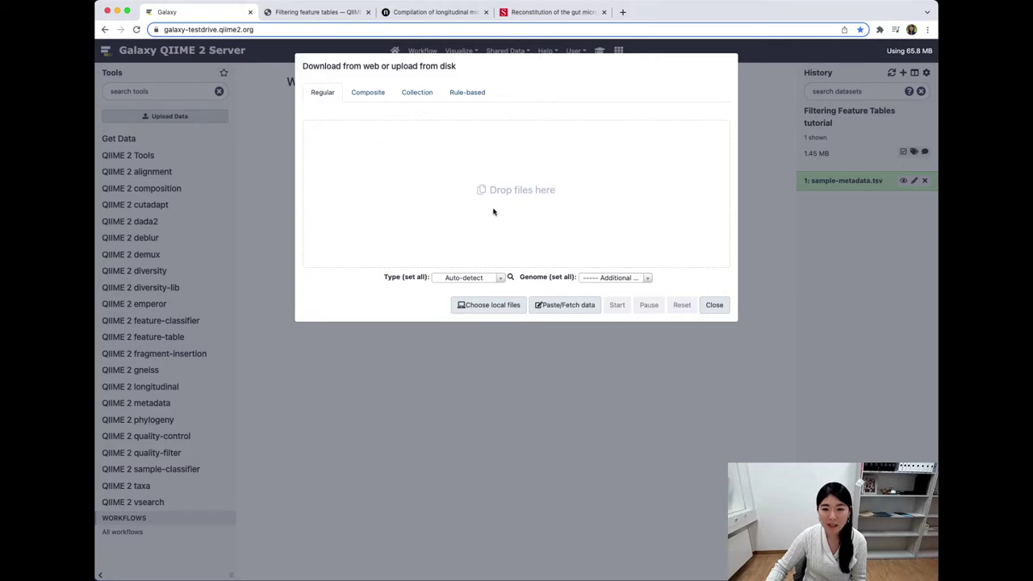
{"action": "left_click", "coordinate": [586, 310]}
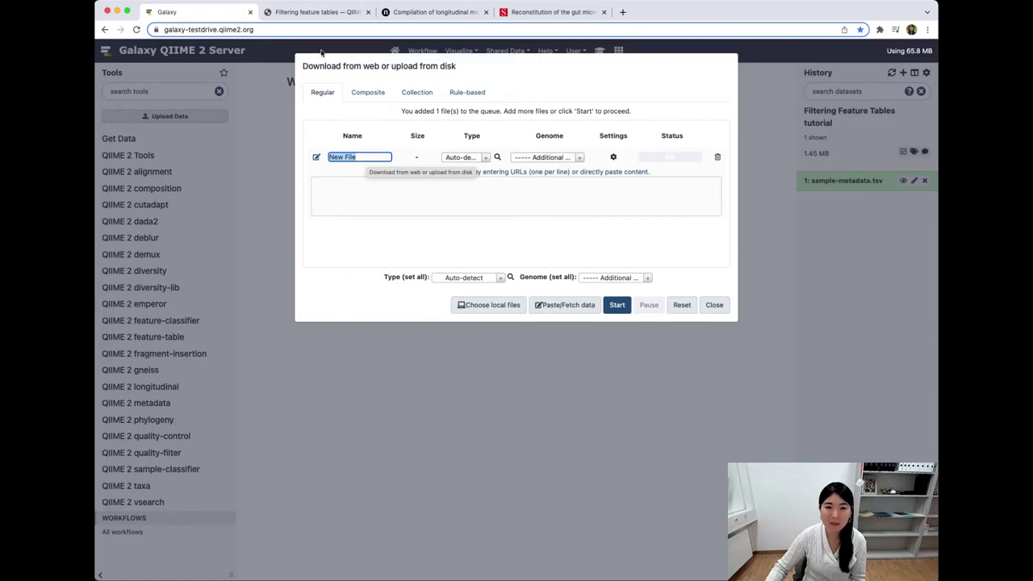
{"action": "left_click", "coordinate": [315, 13]}
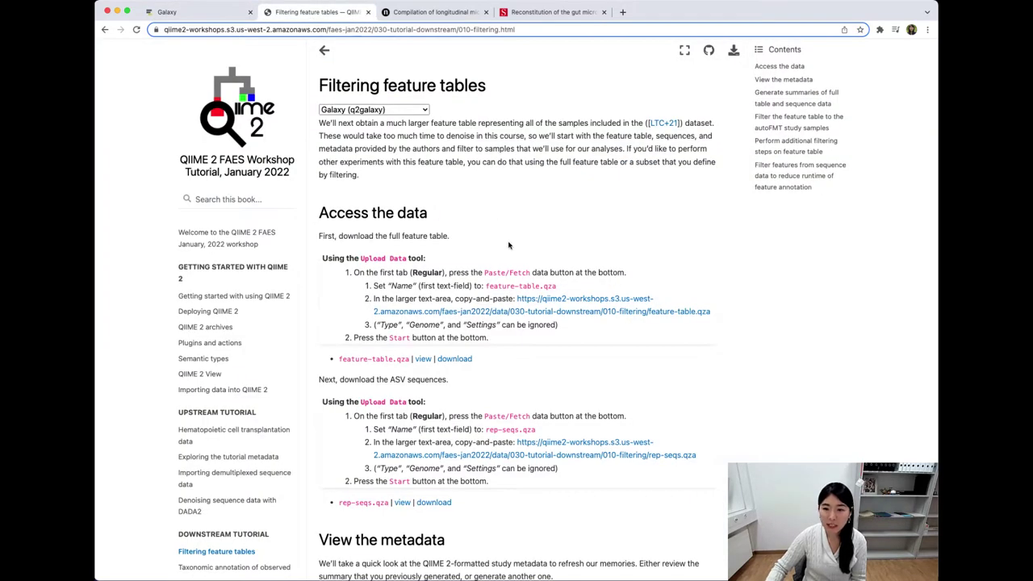
{"action": "left_click_drag", "start_coordinate": [486, 287], "coordinate": [557, 291]}
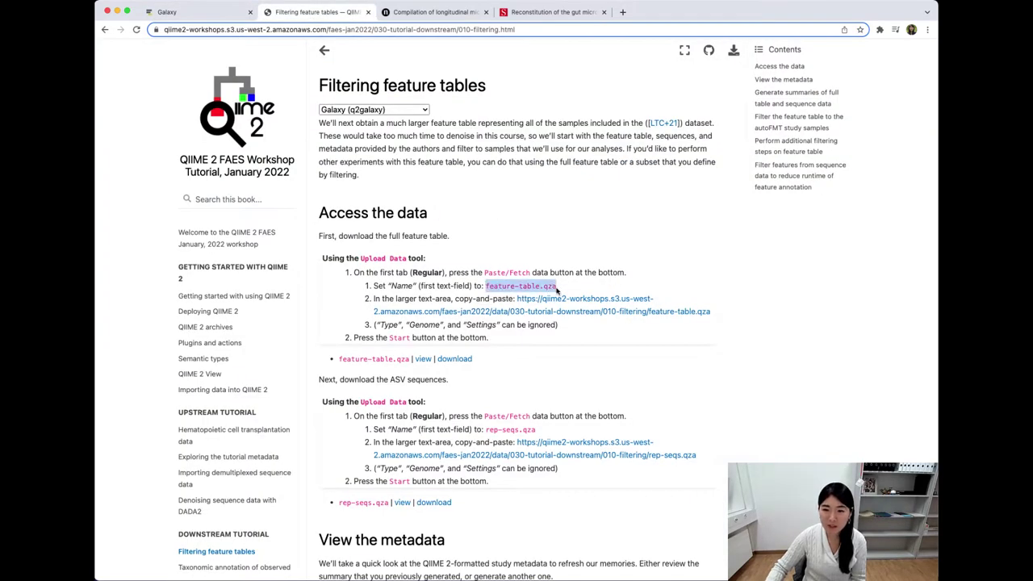
{"action": "right_click", "coordinate": [549, 286]}
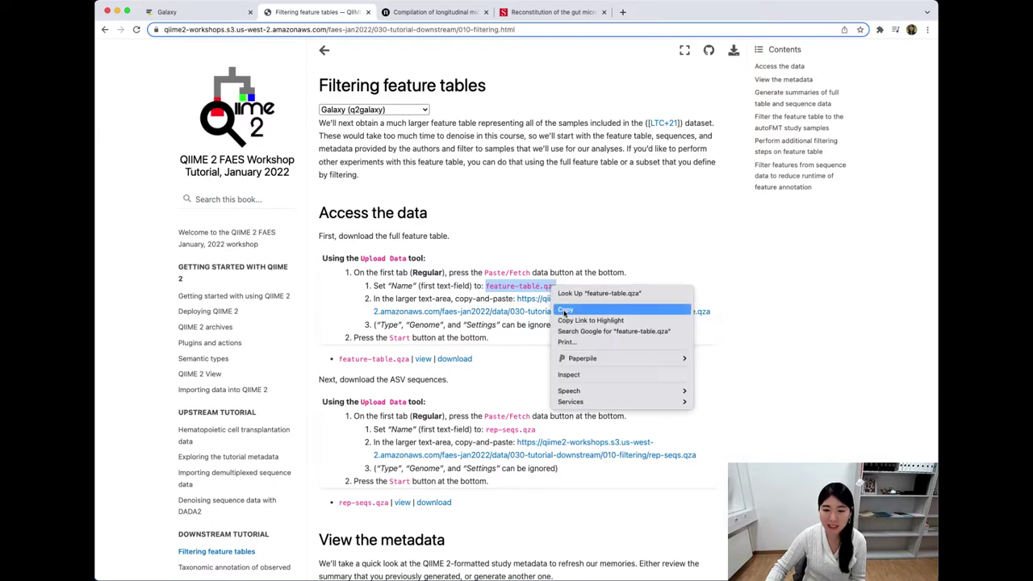
{"action": "left_click", "coordinate": [565, 311]}
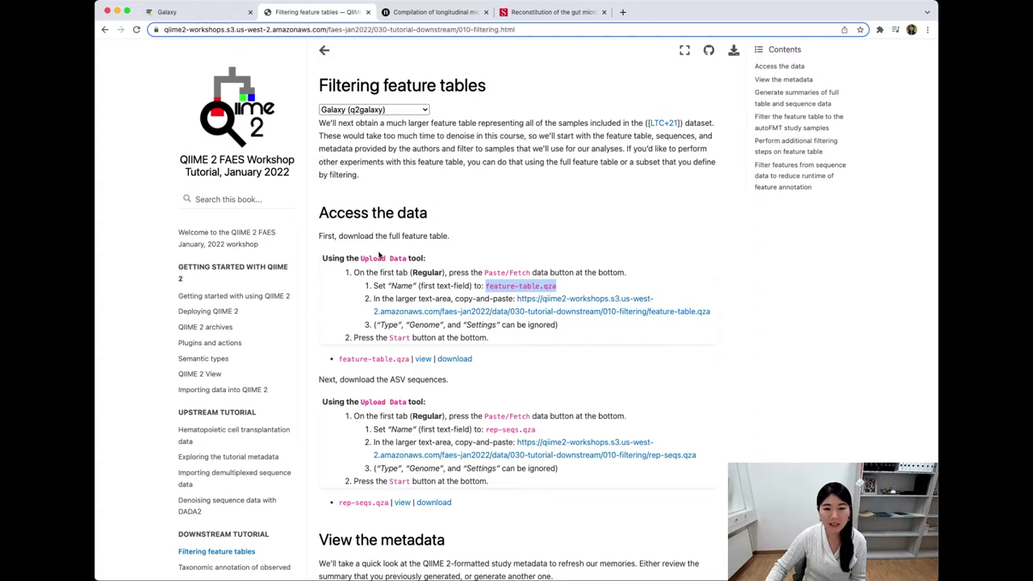
{"action": "left_click", "coordinate": [206, 18]}
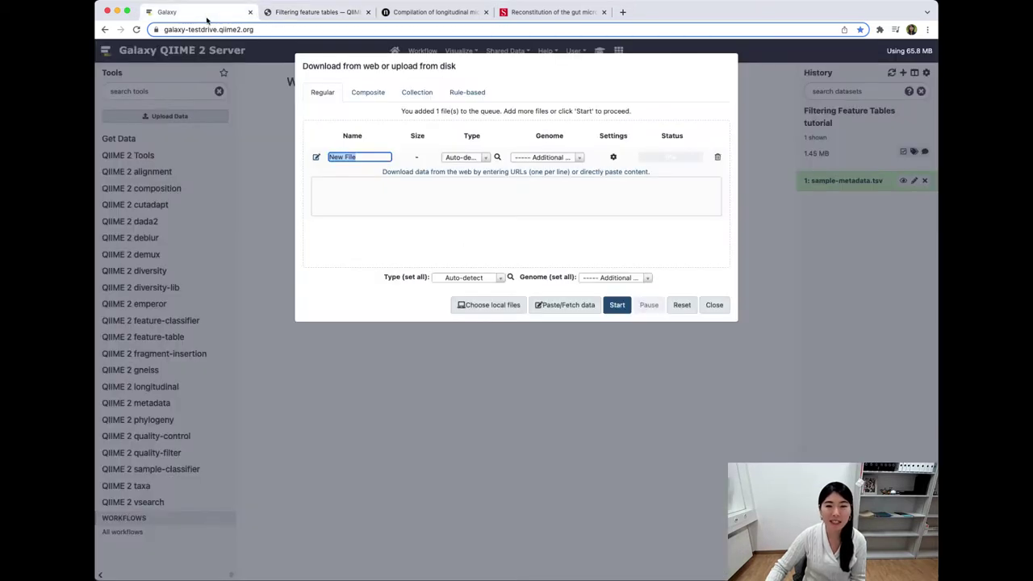
{"action": "right_click", "coordinate": [370, 160]}
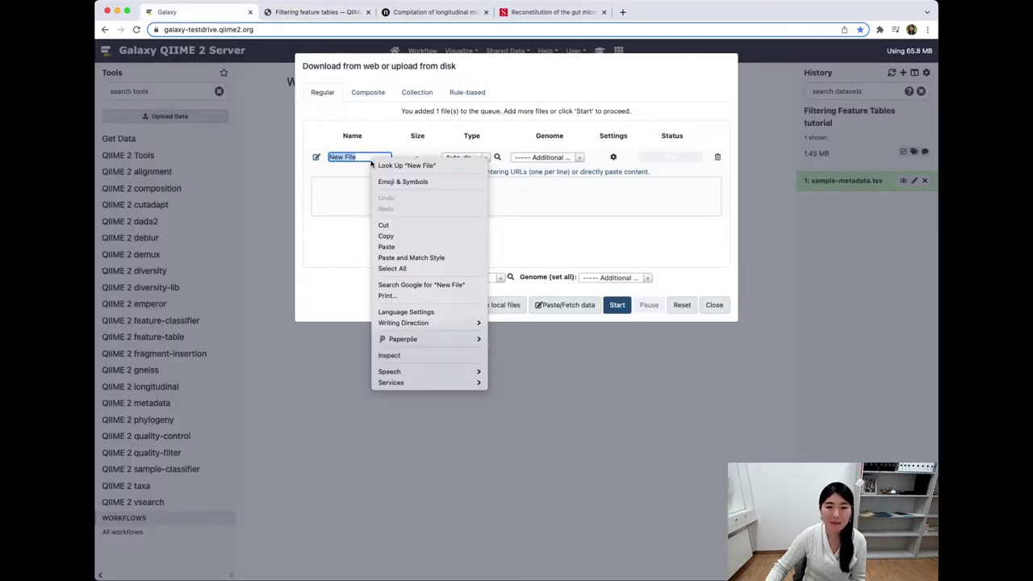
{"action": "left_click", "coordinate": [398, 245]}
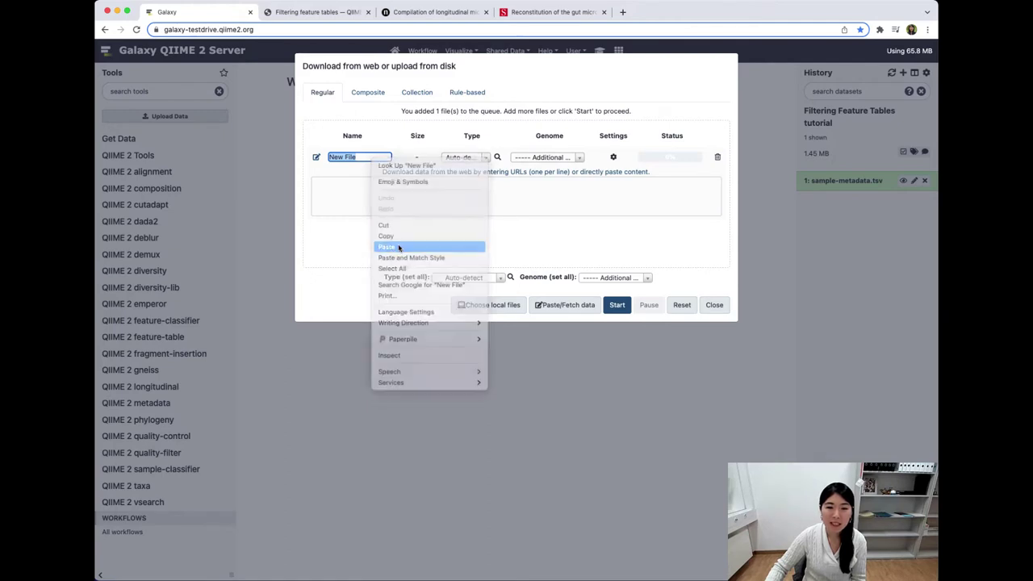
- Paste the tutorial's feature-table.qza download URL into the entry and start the upload
{"action": "left_click", "coordinate": [355, 196]}
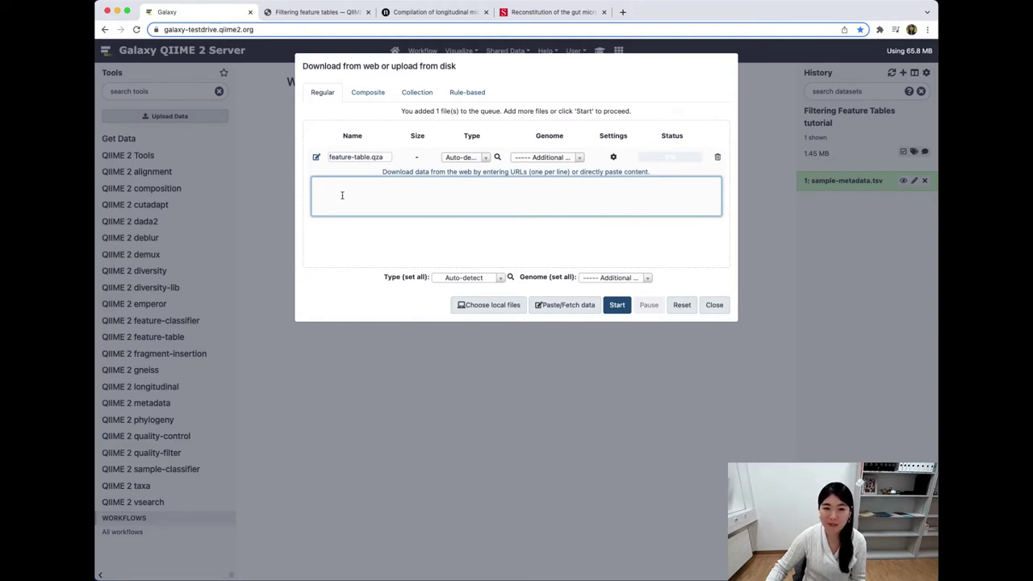
{"action": "left_click", "coordinate": [315, 12]}
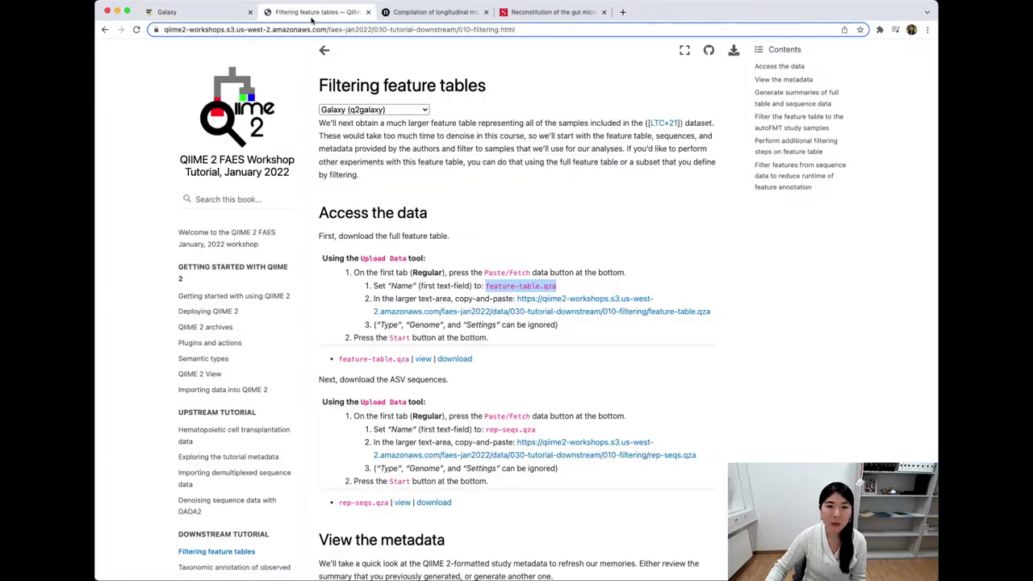
{"action": "right_click", "coordinate": [565, 313]}
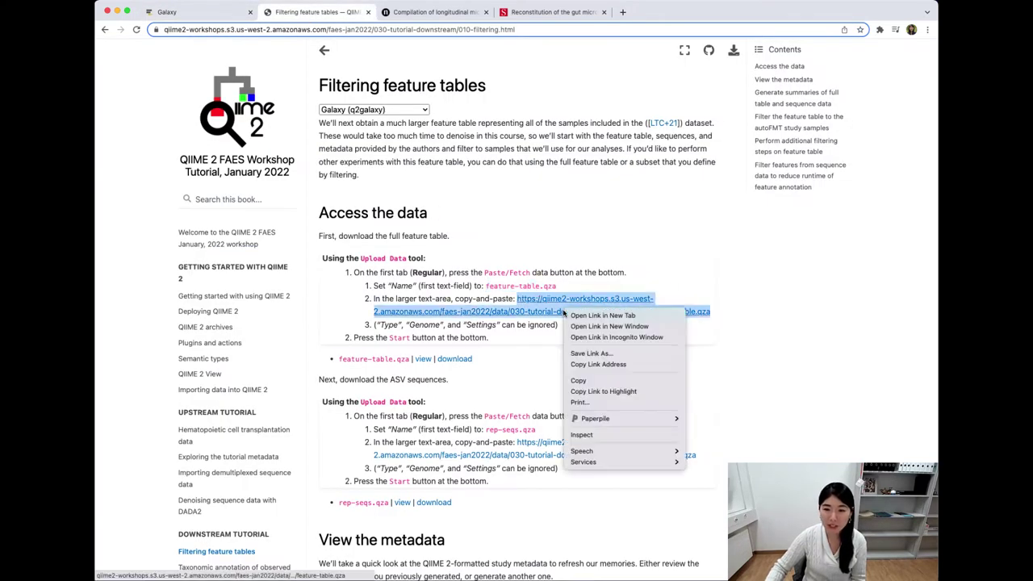
{"action": "left_click", "coordinate": [582, 380]}
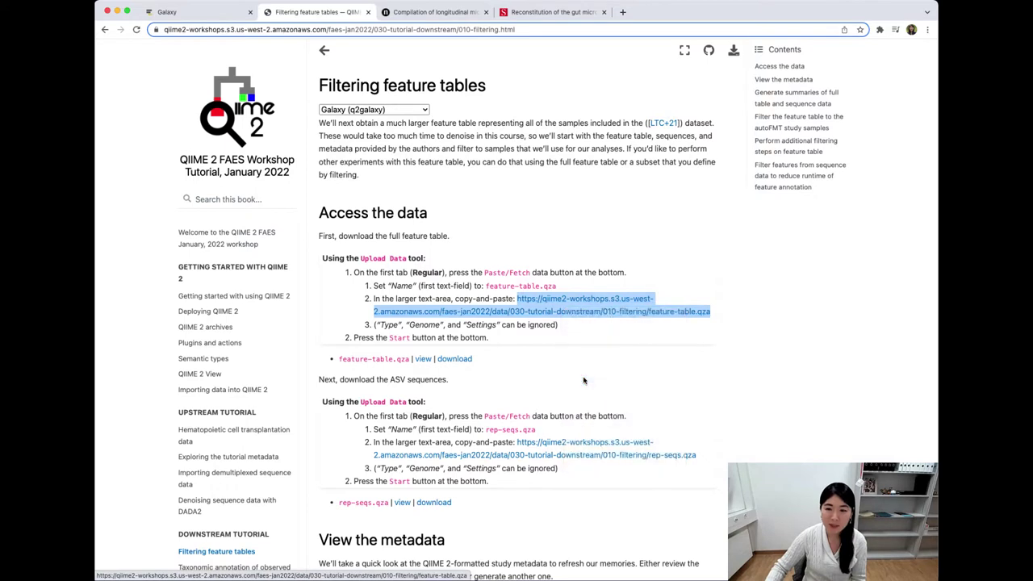
{"action": "left_click", "coordinate": [224, 18]}
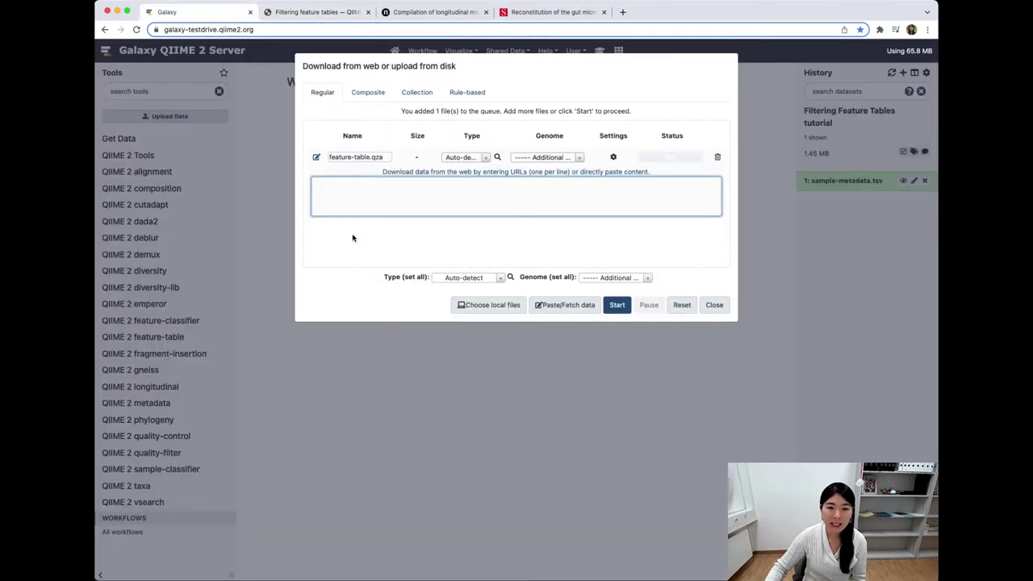
{"action": "right_click", "coordinate": [336, 198]}
{"action": "left_click", "coordinate": [352, 266]}
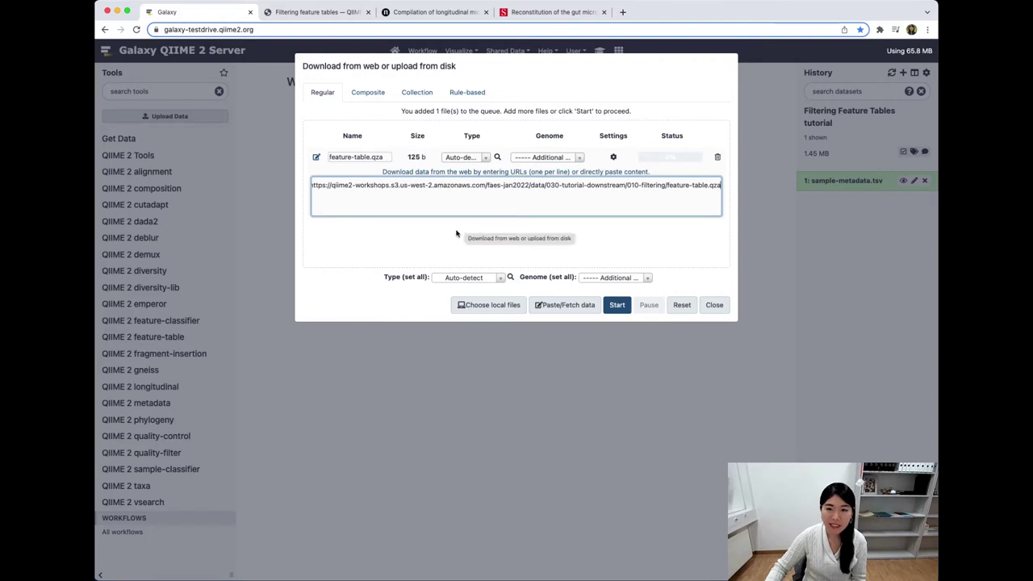
{"action": "left_click", "coordinate": [619, 306]}
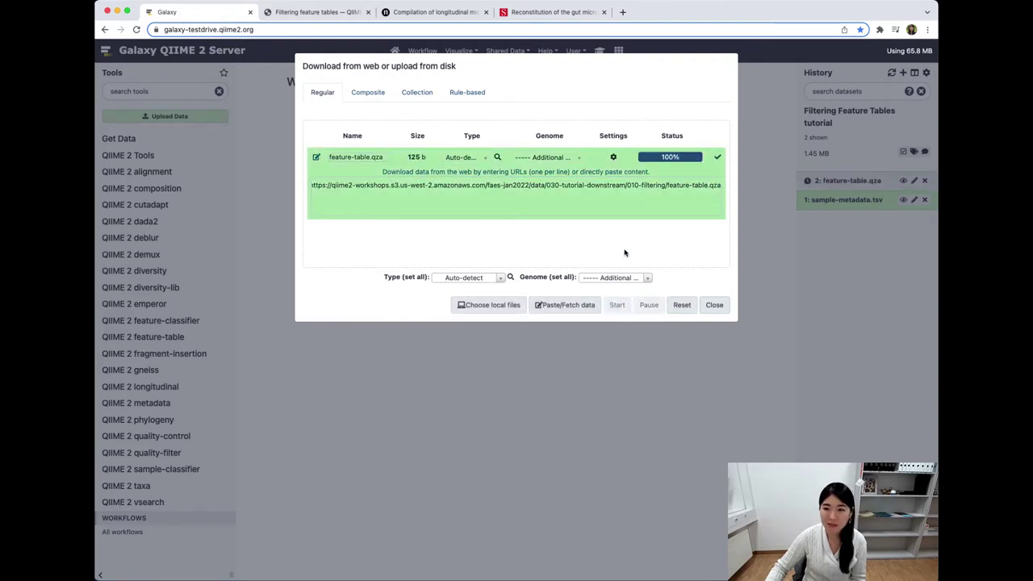
{"action": "left_click", "coordinate": [714, 304]}
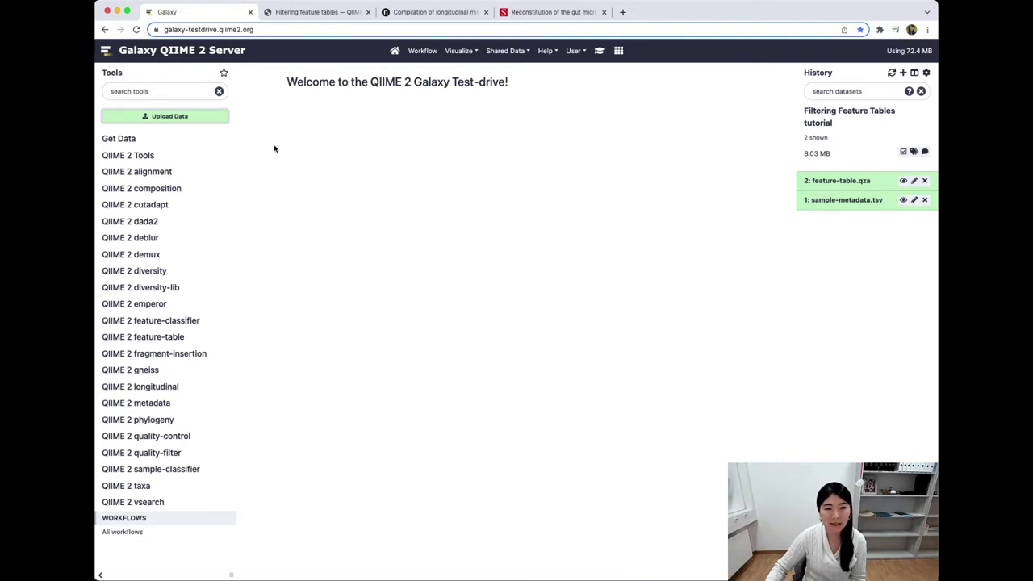
- Add another Paste/Fetch upload entry named rep-seqs.qza, copied from the tutorial
{"action": "left_click", "coordinate": [200, 117]}
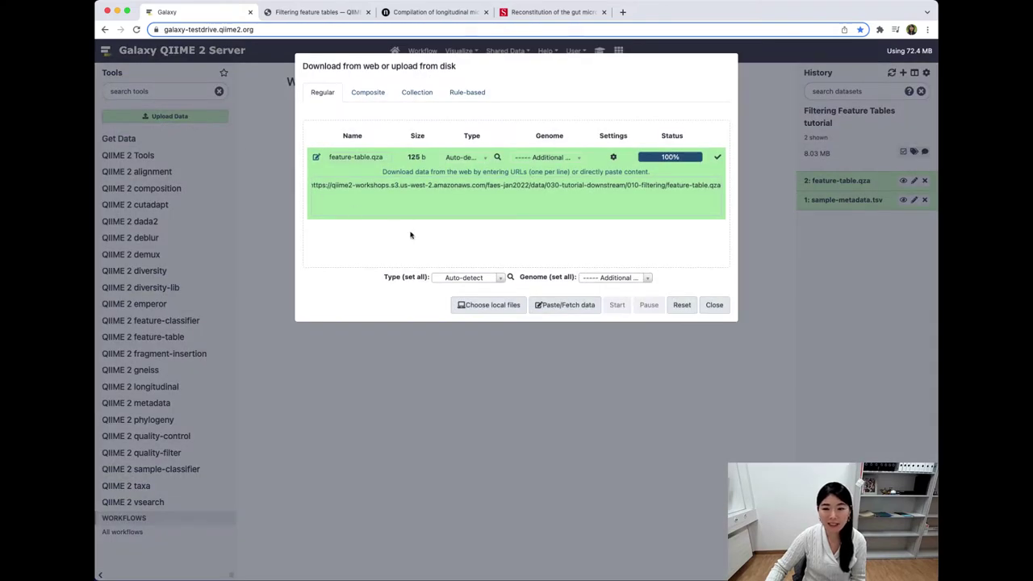
{"action": "left_click", "coordinate": [571, 309]}
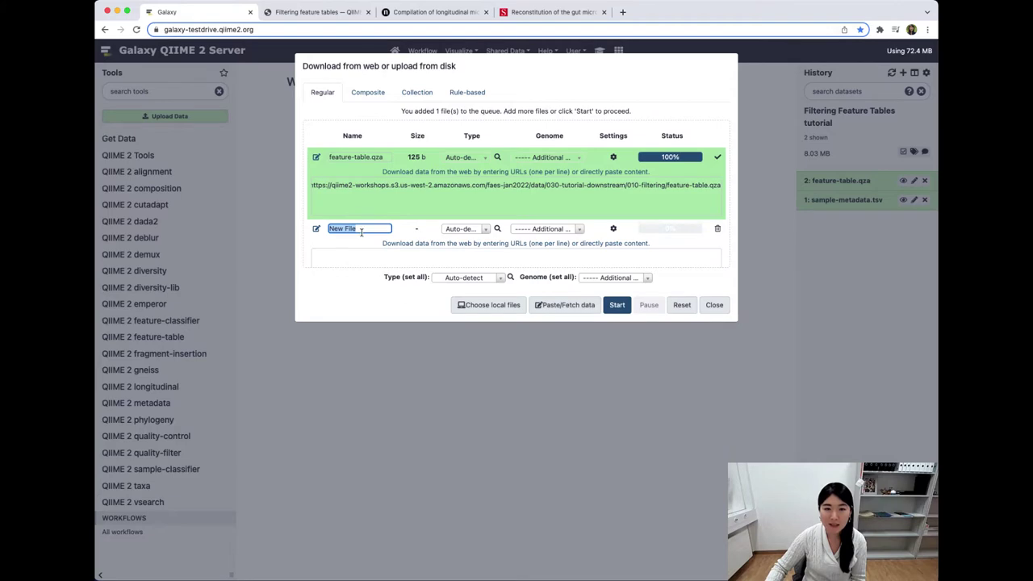
{"action": "scroll", "coordinate": [359, 230], "scroll_direction": "down", "scroll_amount": 1}
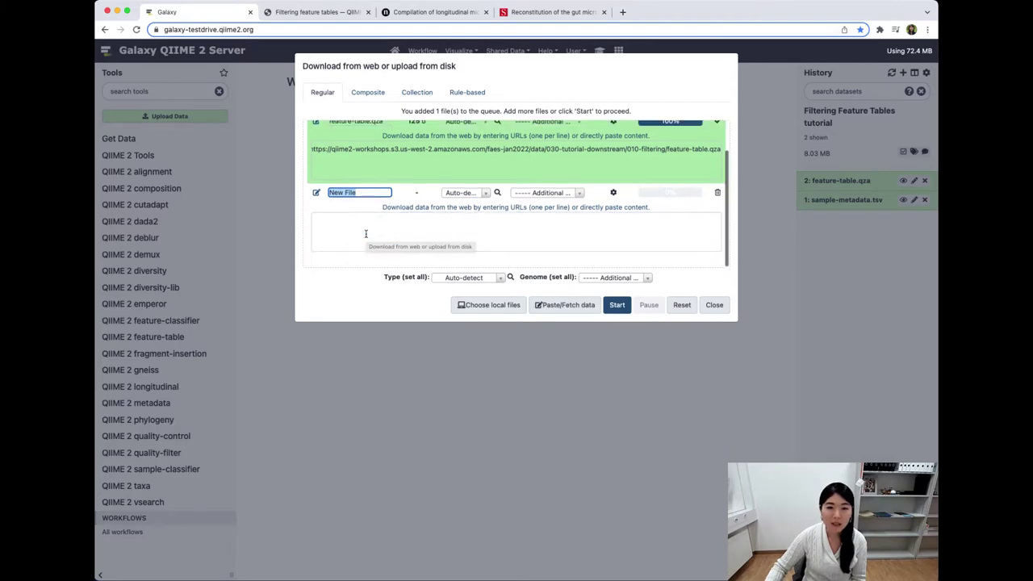
{"action": "left_click", "coordinate": [321, 13]}
{"action": "scroll", "coordinate": [554, 347], "scroll_direction": "down", "scroll_amount": 1}
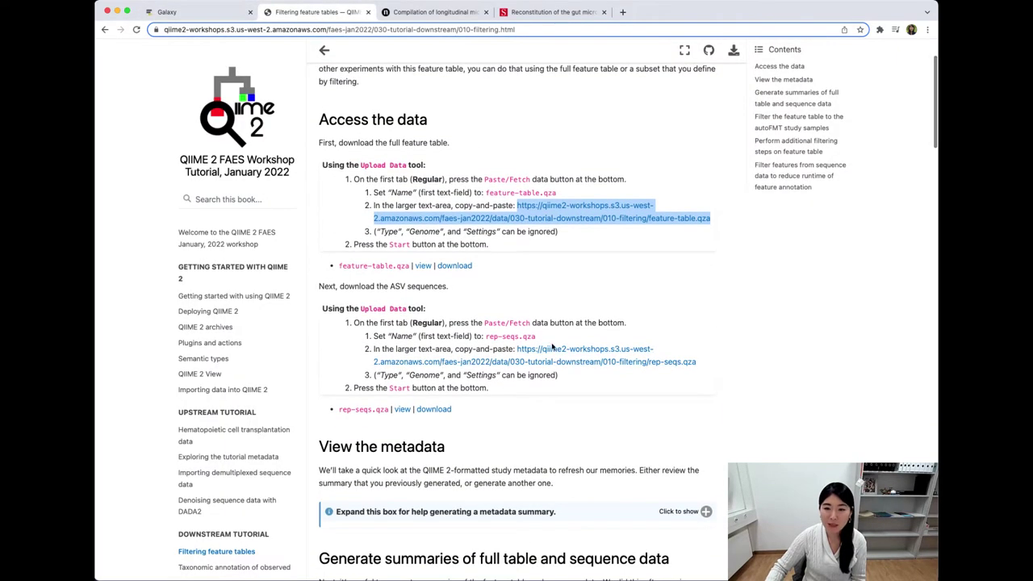
{"action": "left_click_drag", "start_coordinate": [536, 337], "coordinate": [490, 340]}
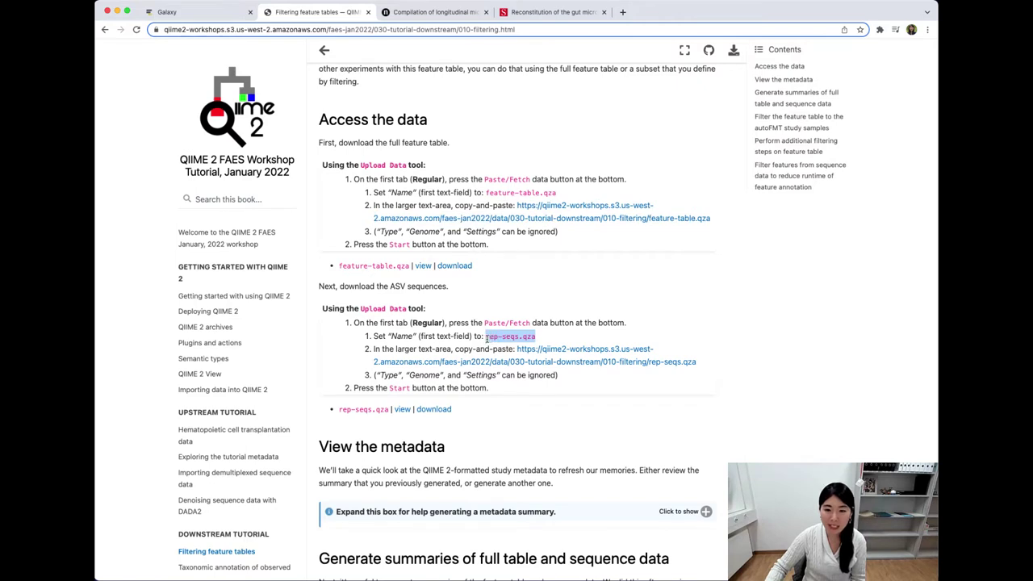
{"action": "right_click", "coordinate": [501, 336]}
{"action": "left_click", "coordinate": [515, 355]}
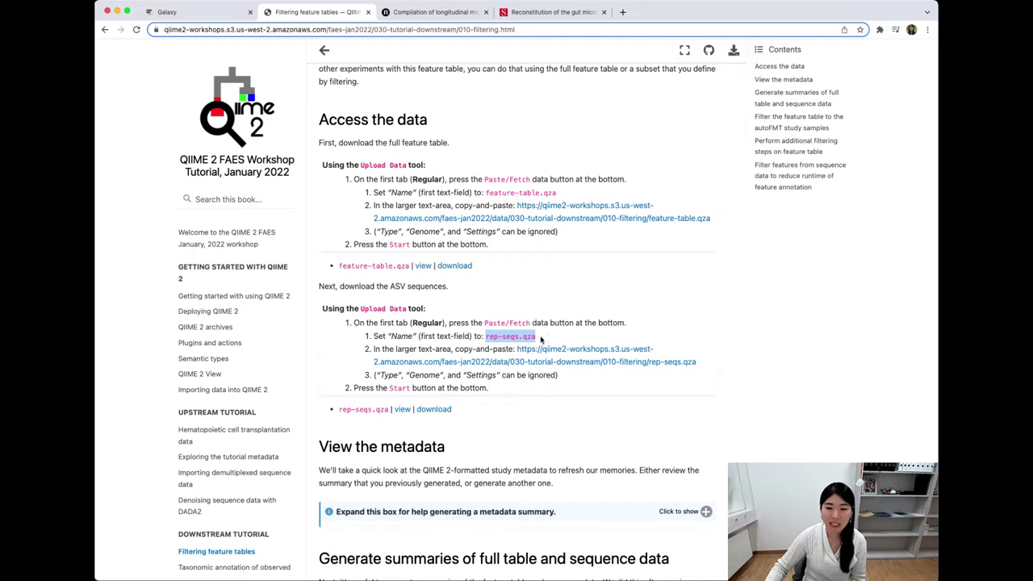
{"action": "left_click", "coordinate": [167, 11]}
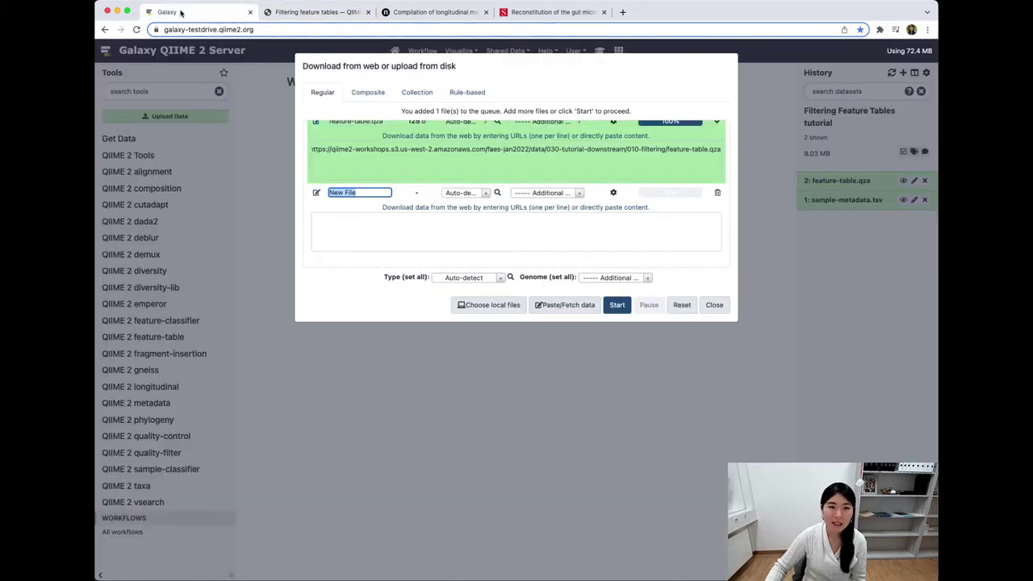
{"action": "right_click", "coordinate": [369, 197]}
{"action": "left_click", "coordinate": [396, 284]}
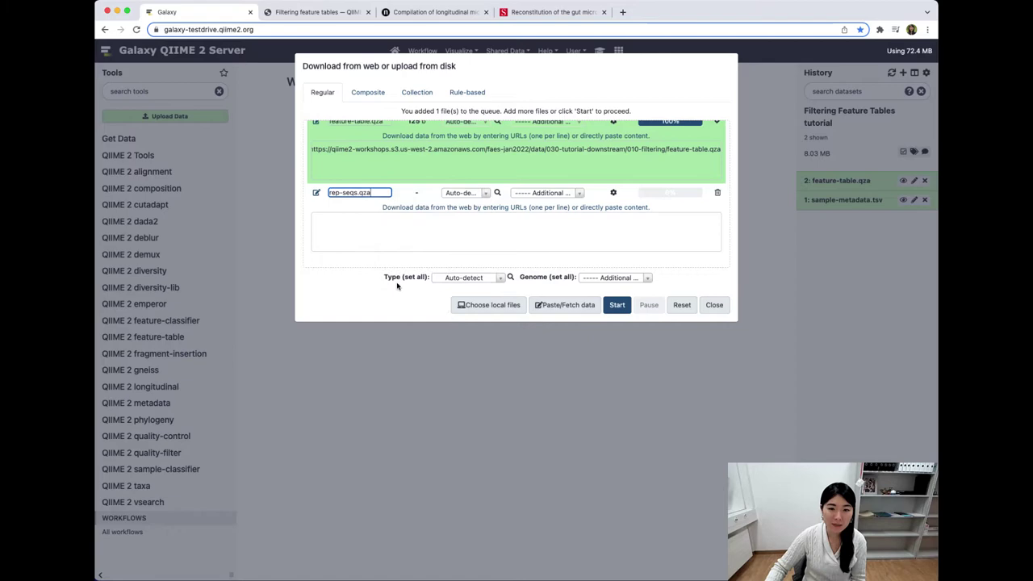
- Paste the tutorial's rep-seqs.qza download URL into the entry and start the upload
{"action": "left_click", "coordinate": [370, 234]}
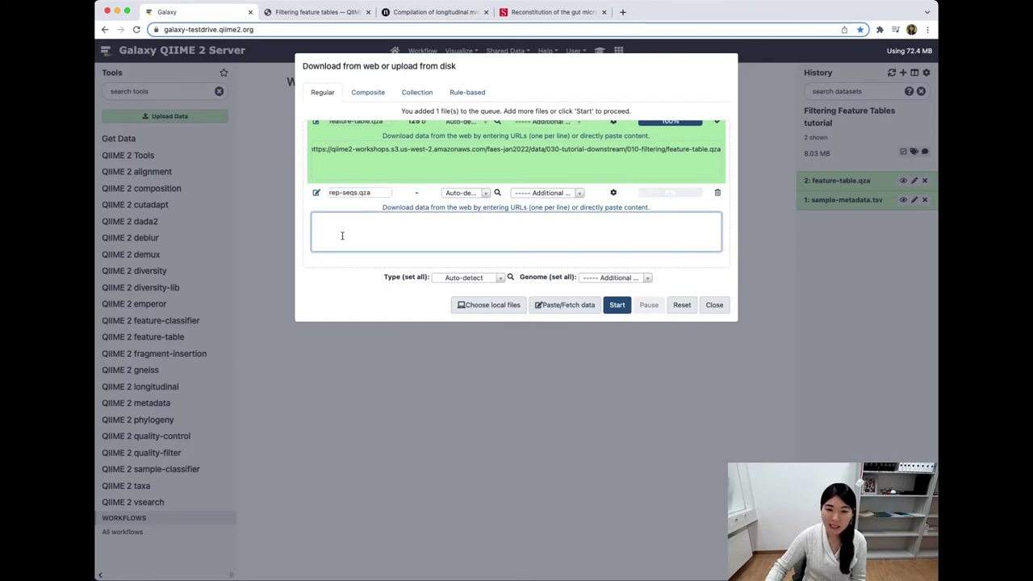
{"action": "left_click", "coordinate": [319, 13]}
{"action": "scroll", "coordinate": [559, 259], "scroll_direction": "down", "scroll_amount": 2}
{"action": "left_click_drag", "start_coordinate": [517, 246], "coordinate": [696, 258]}
{"action": "right_click", "coordinate": [563, 252]}
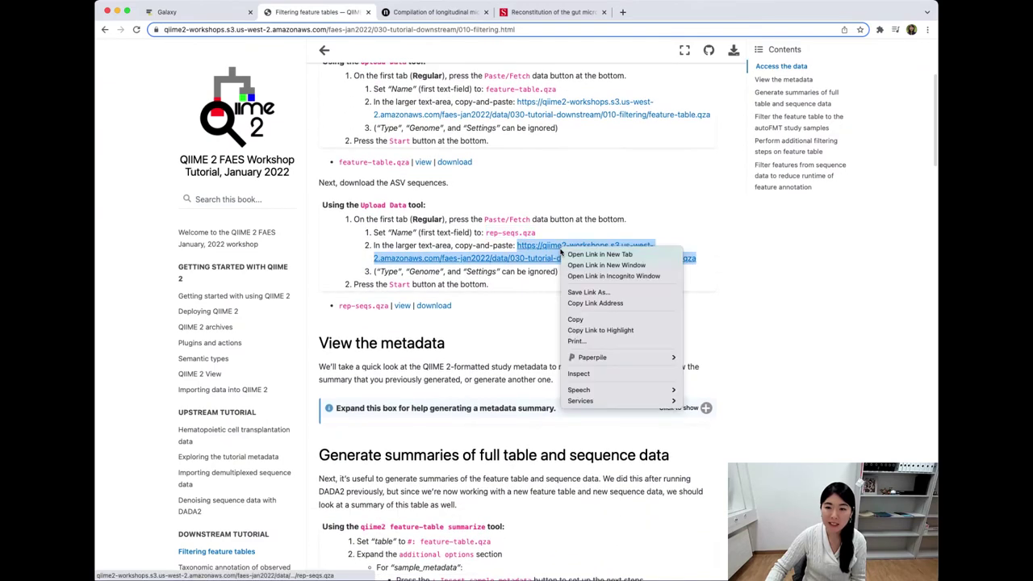
{"action": "left_click", "coordinate": [589, 320]}
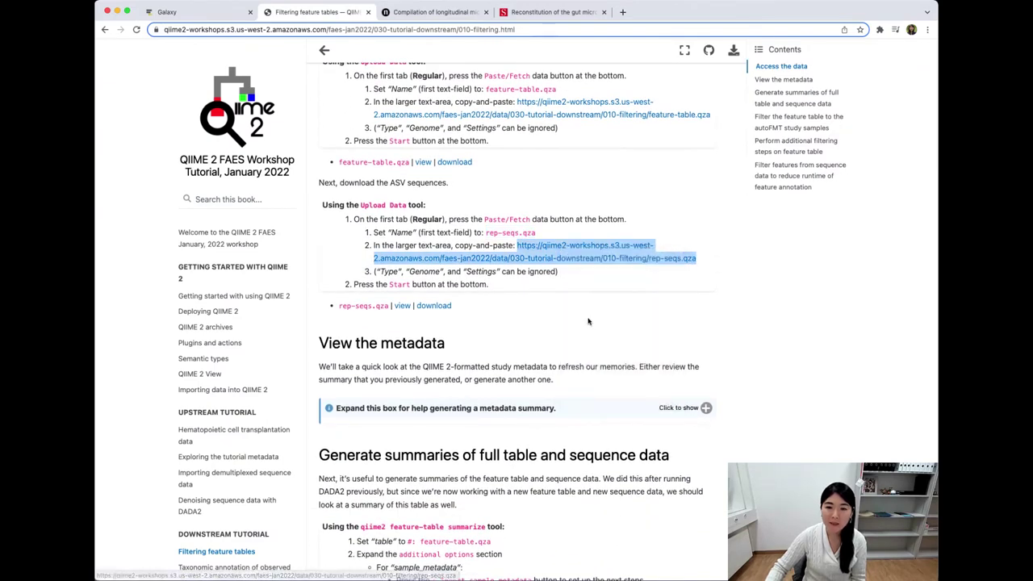
{"action": "left_click", "coordinate": [167, 12]}
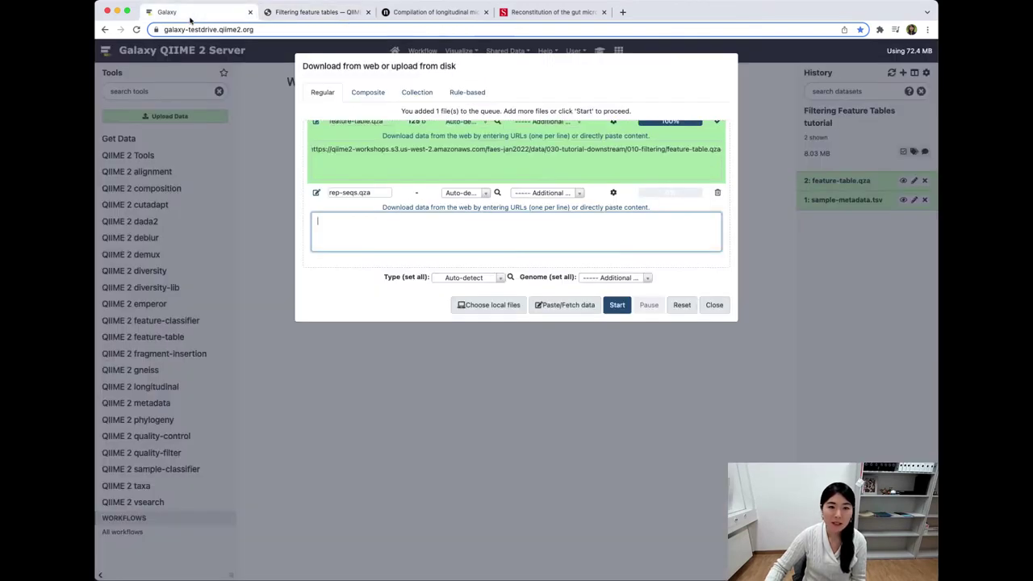
{"action": "right_click", "coordinate": [371, 232]}
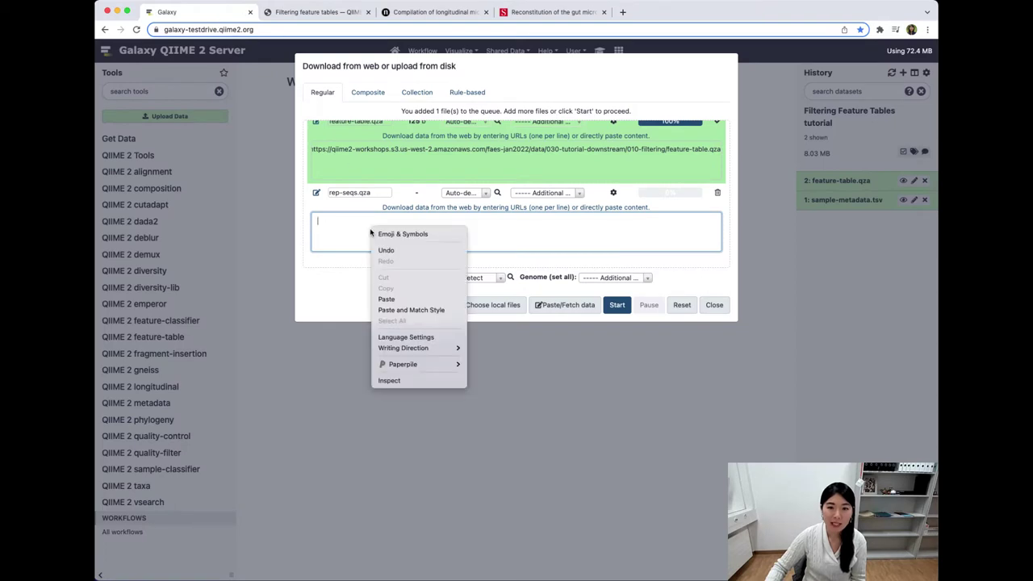
{"action": "left_click", "coordinate": [387, 299]}
{"action": "left_click", "coordinate": [611, 306]}
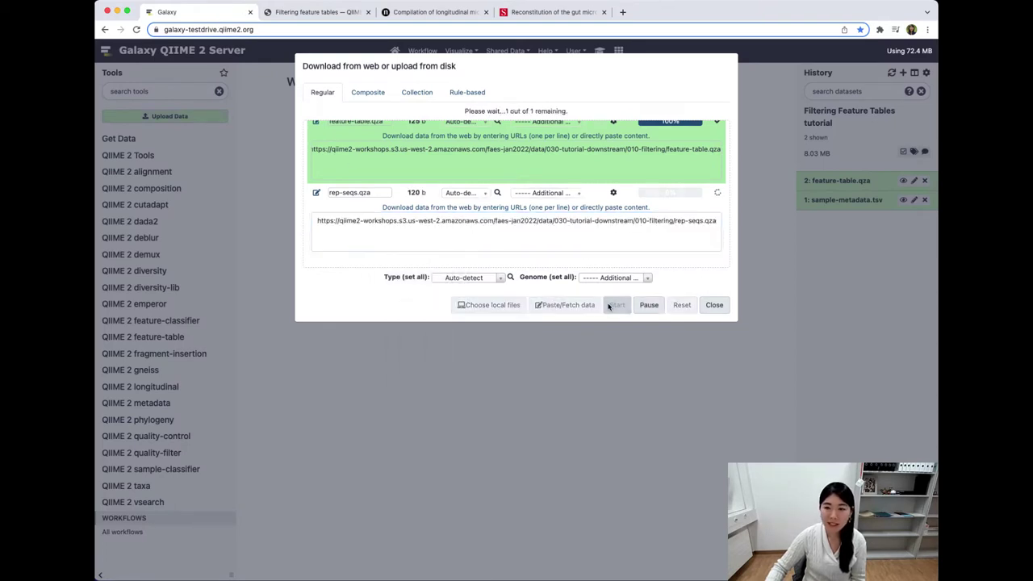
{"action": "left_click", "coordinate": [716, 305]}
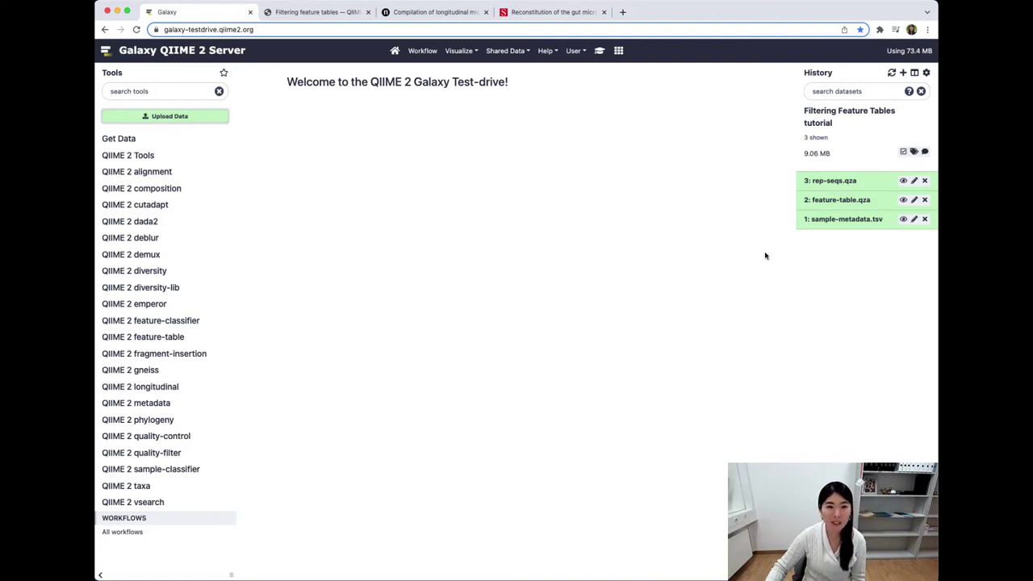
- Expand the tutorial's metadata summary help and highlight the qiime2 metadata tabulate tool name
{"action": "left_click", "coordinate": [323, 13]}
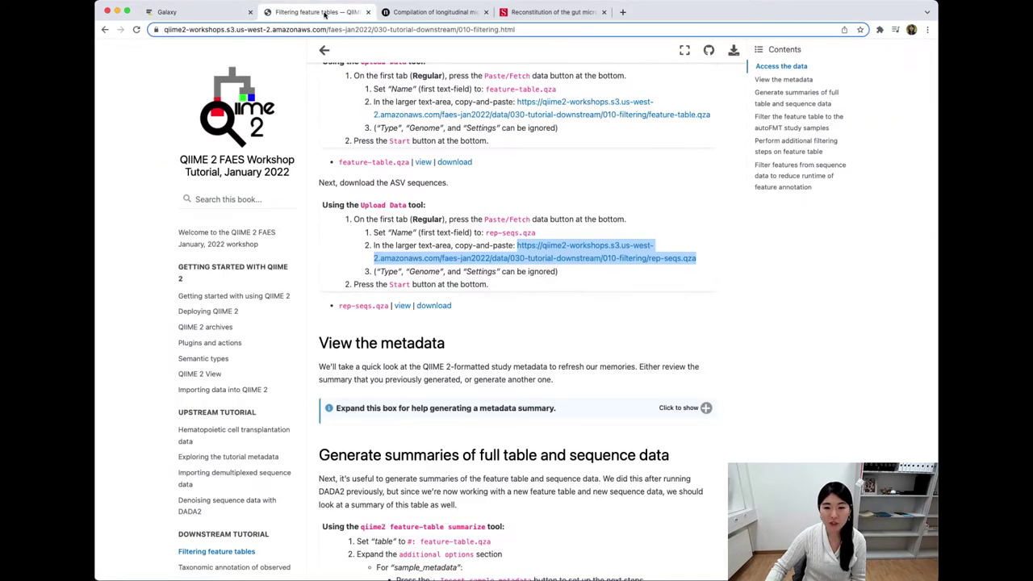
{"action": "scroll", "coordinate": [717, 325], "scroll_direction": "down", "scroll_amount": 2}
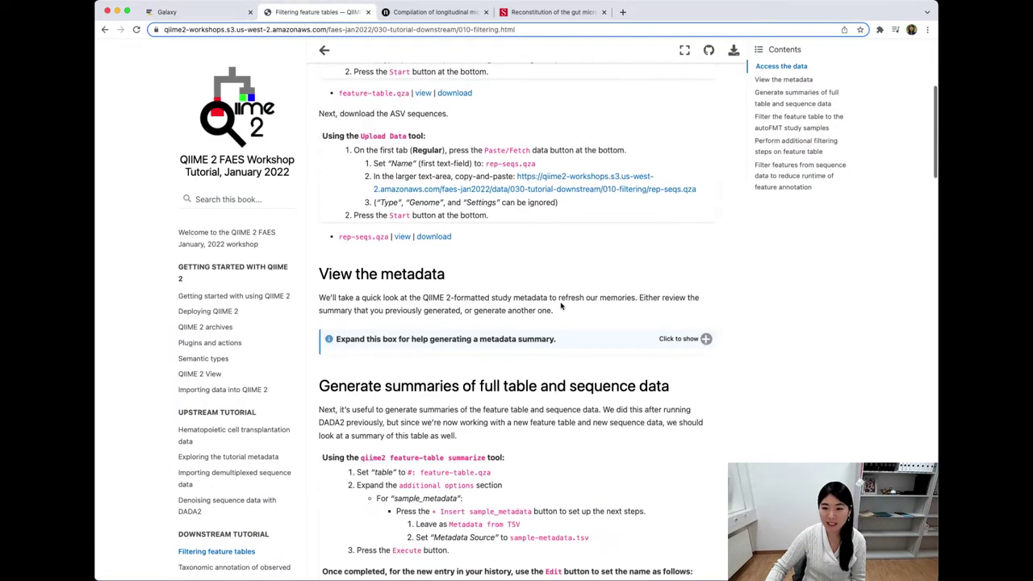
{"action": "left_click", "coordinate": [706, 338]}
{"action": "scroll", "coordinate": [730, 387], "scroll_direction": "down", "scroll_amount": 2}
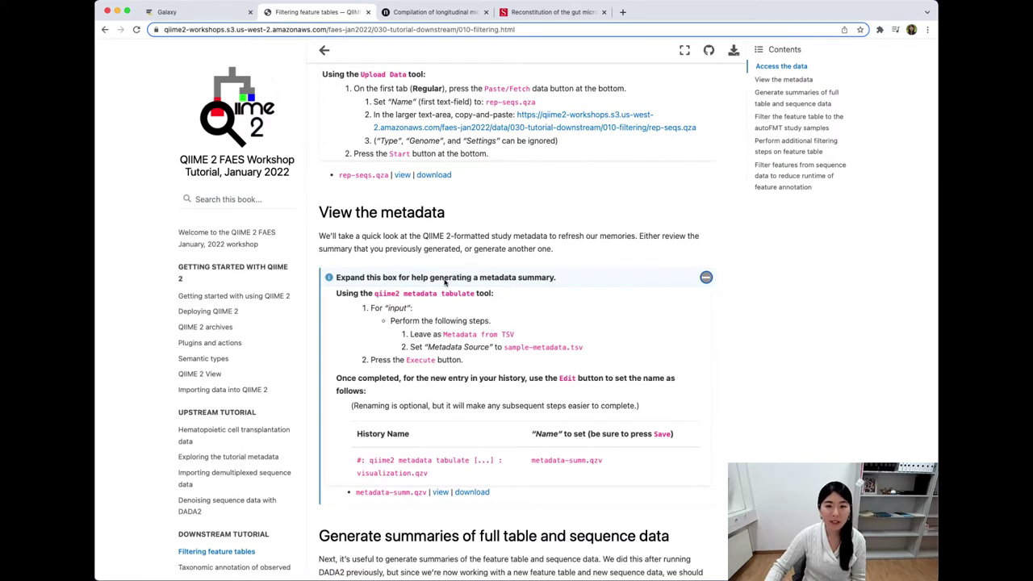
{"action": "left_click_drag", "start_coordinate": [374, 293], "coordinate": [475, 292]}
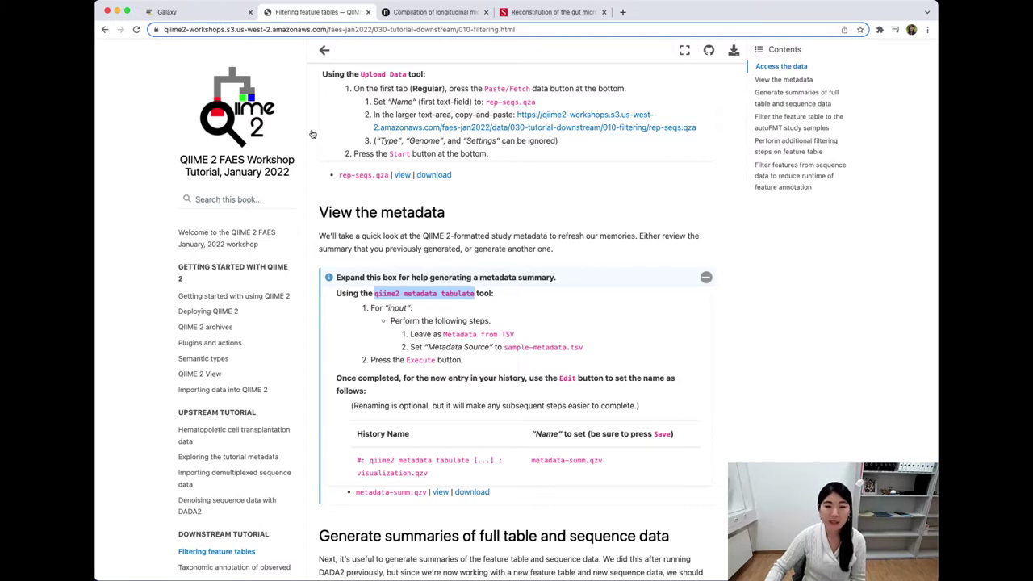
{"action": "left_click", "coordinate": [193, 12]}
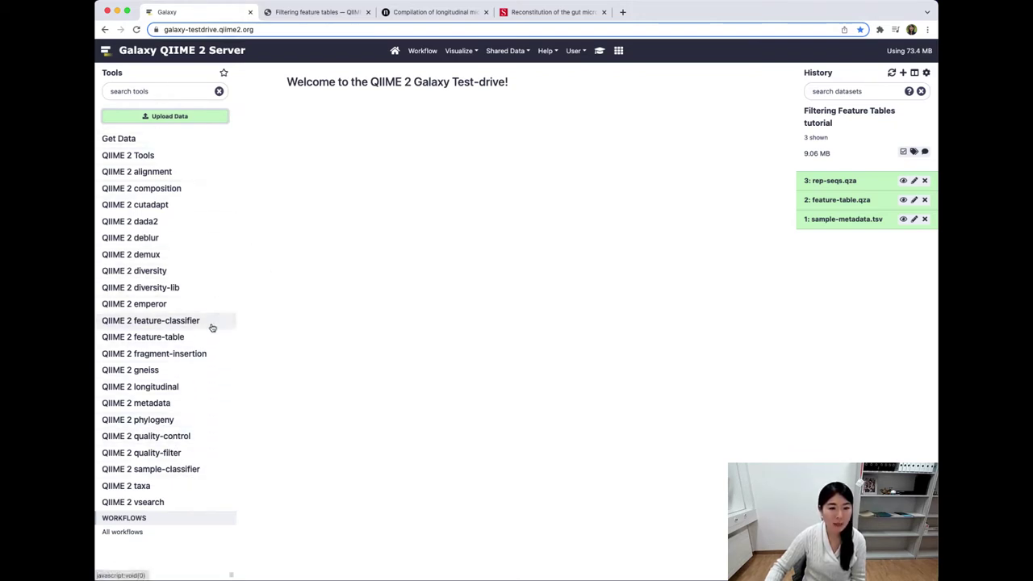
- Run qiime2 metadata tabulate from the QIIME 2 metadata group on sample-metadata.tsv
{"action": "left_click", "coordinate": [163, 406]}
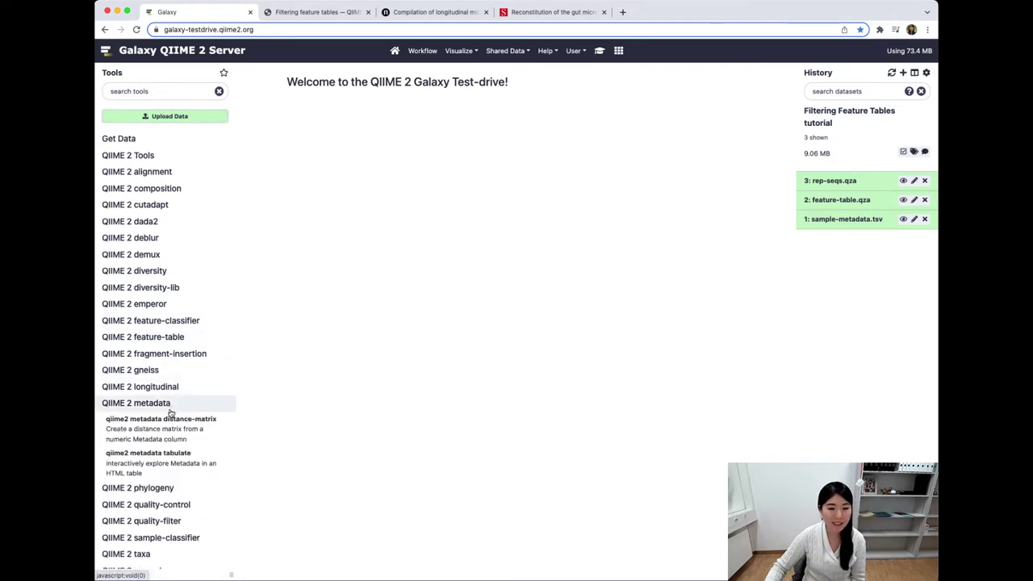
{"action": "left_click", "coordinate": [166, 470]}
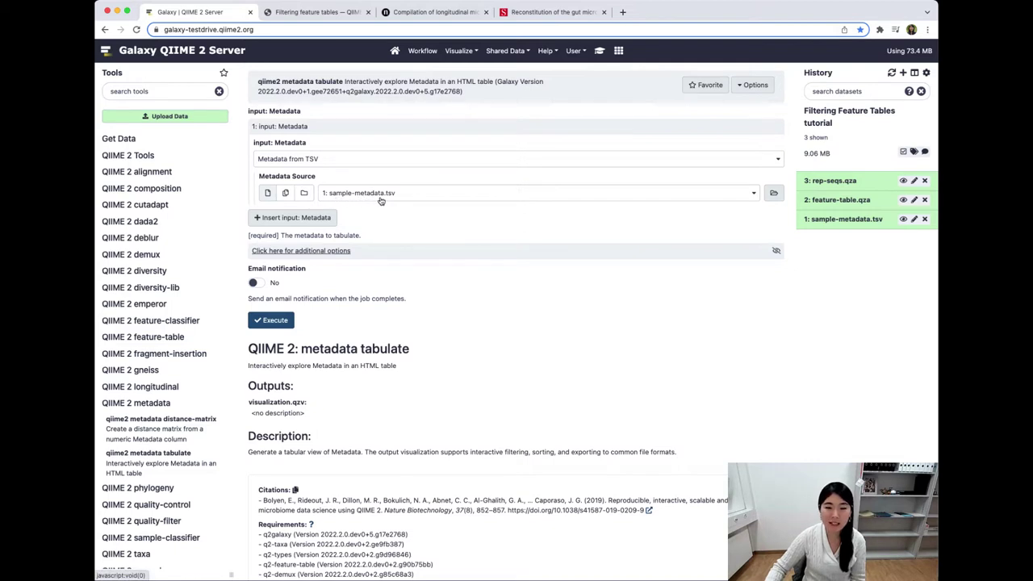
{"action": "left_click", "coordinate": [277, 322]}
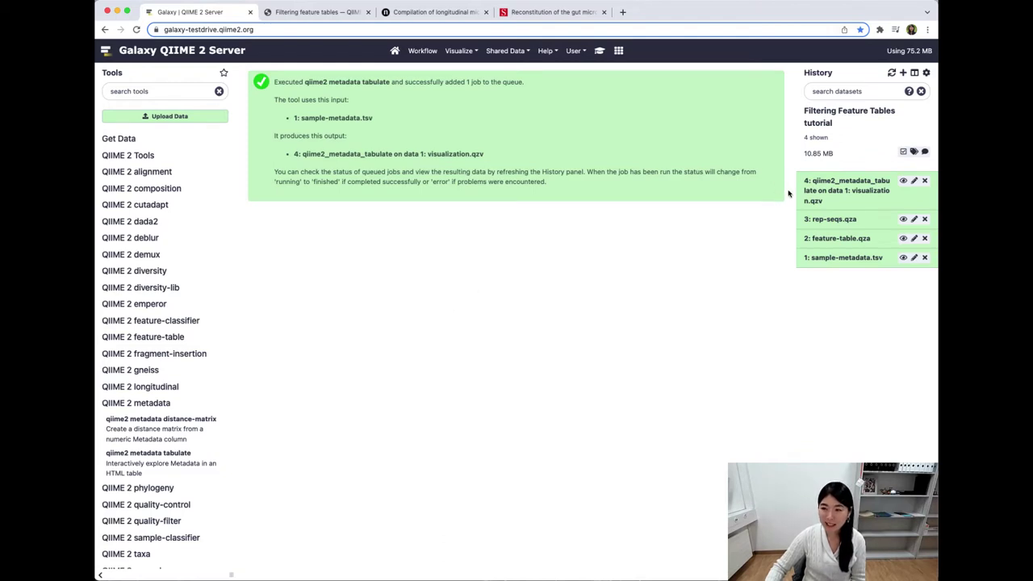
- Open history item 4's attribute editor and select its current name
{"action": "left_click", "coordinate": [915, 184]}
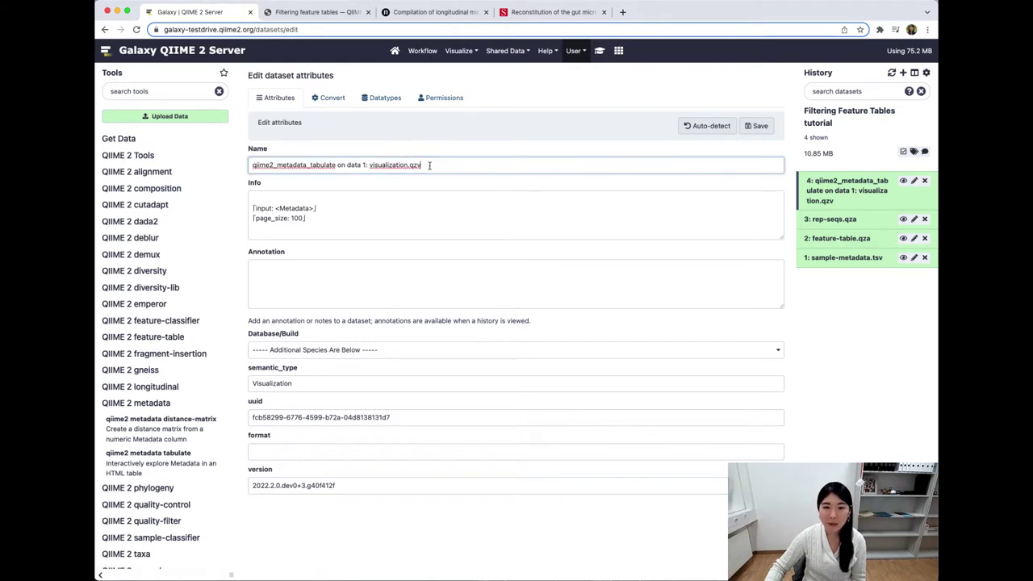
{"action": "left_click_drag", "start_coordinate": [428, 164], "coordinate": [254, 165]}
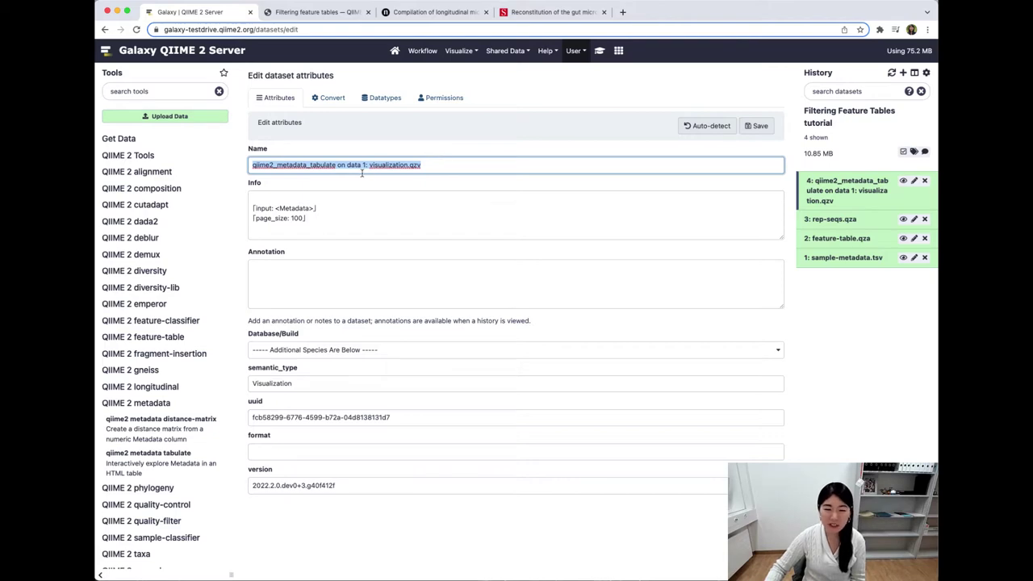
- Copy the suggested name metadata-summ.qzv from the tutorial's rename table
{"action": "left_click", "coordinate": [316, 14]}
{"action": "scroll", "coordinate": [413, 267], "scroll_direction": "down", "scroll_amount": 1}
{"action": "left_click", "coordinate": [433, 273]}
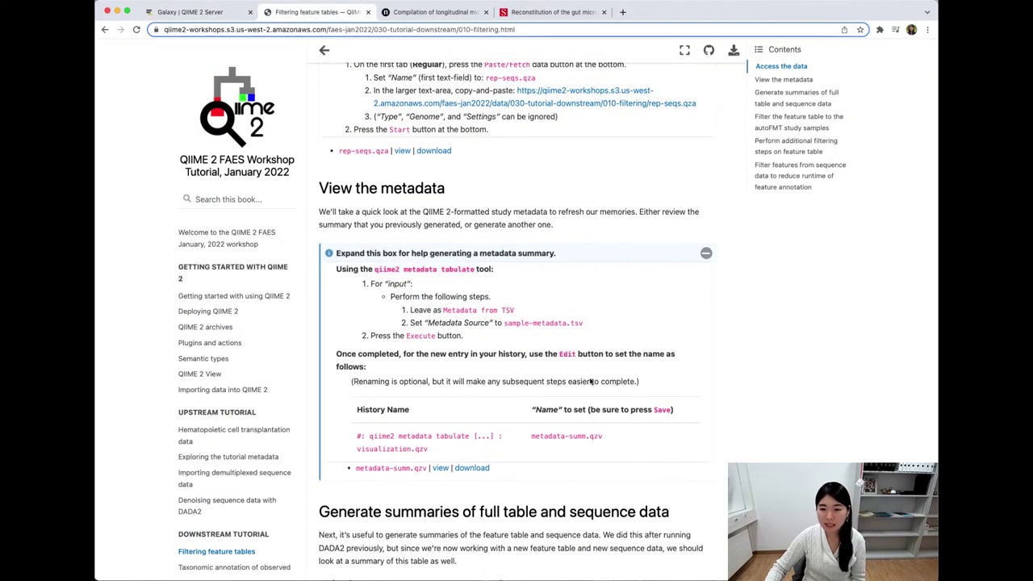
{"action": "left_click_drag", "start_coordinate": [604, 437], "coordinate": [533, 439]}
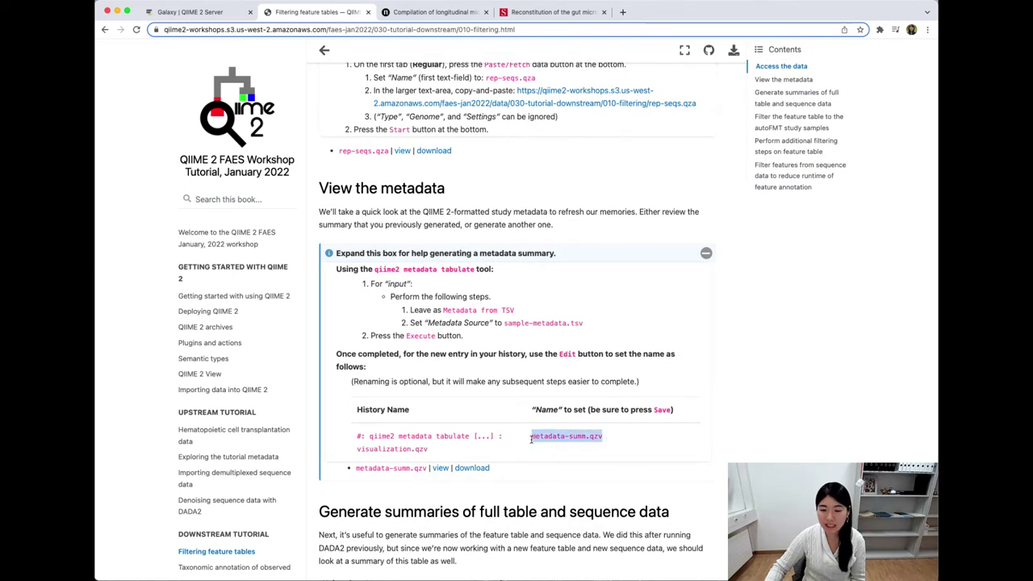
{"action": "right_click", "coordinate": [547, 440]}
{"action": "left_click", "coordinate": [577, 451]}
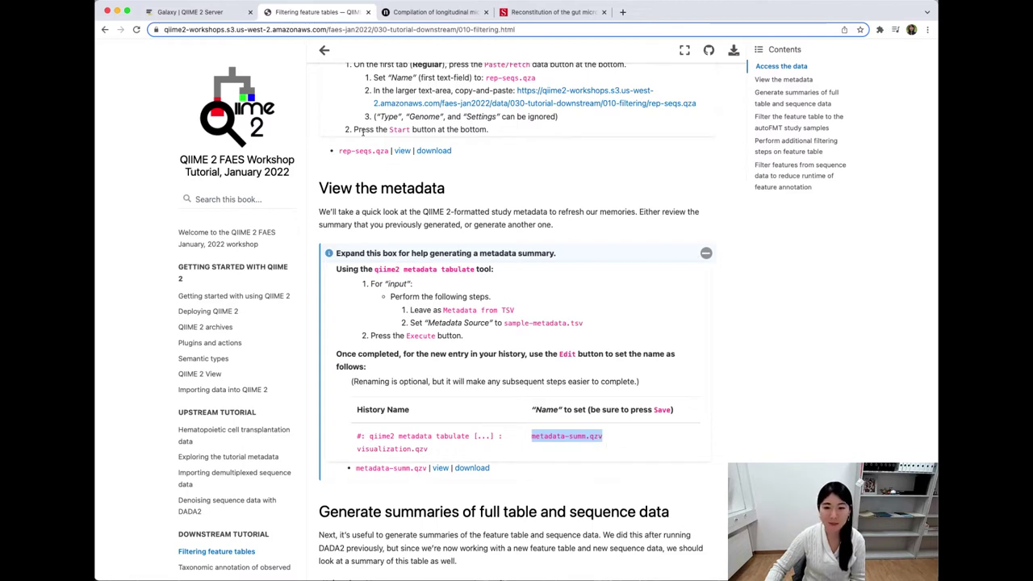
{"action": "left_click", "coordinate": [194, 12]}
- Paste metadata-summ.qzv as dataset 4's name, save, and expand its history details
{"action": "right_click", "coordinate": [434, 170]}
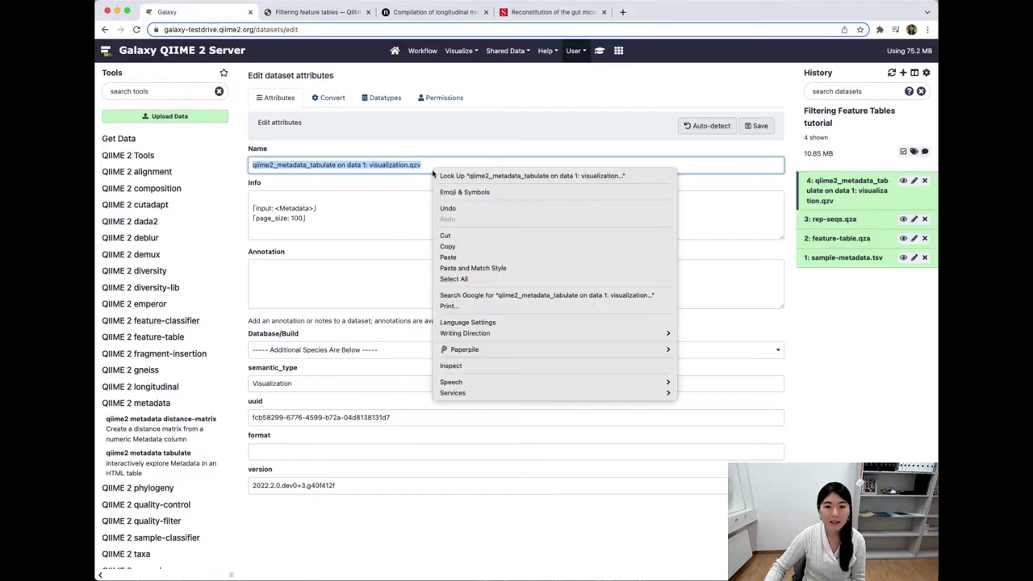
{"action": "left_click", "coordinate": [448, 257]}
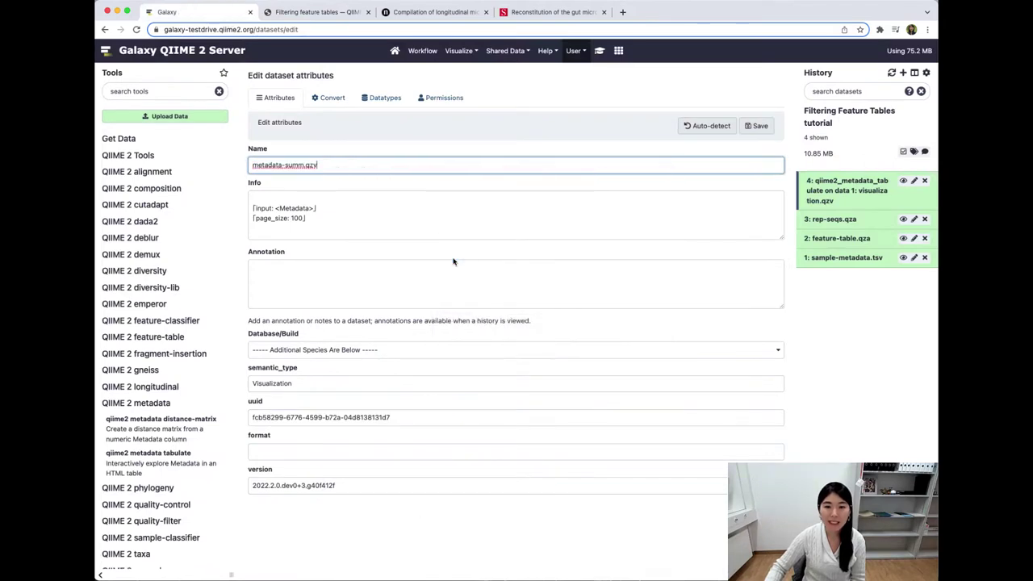
{"action": "left_click", "coordinate": [757, 125]}
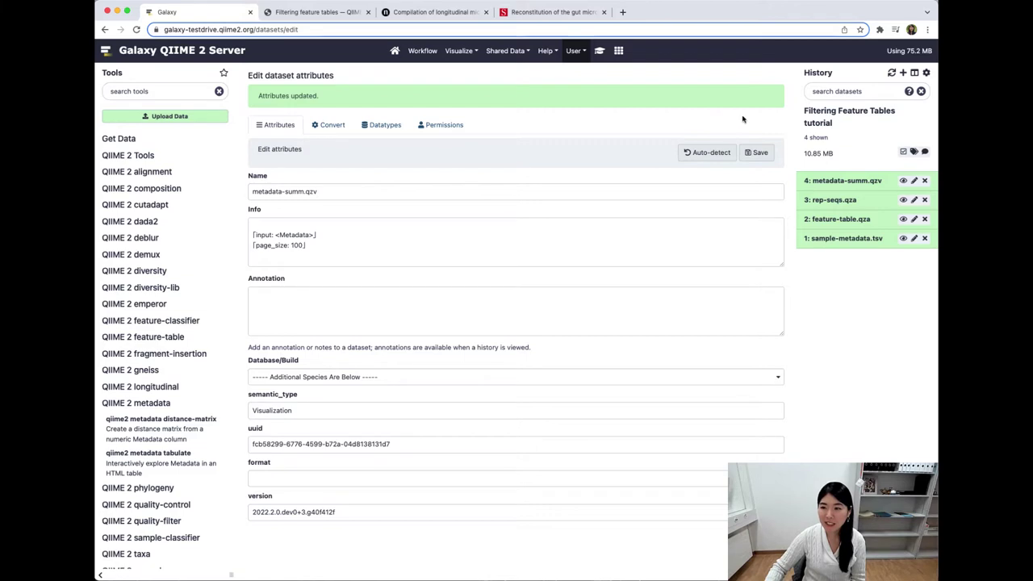
{"action": "left_click", "coordinate": [881, 185]}
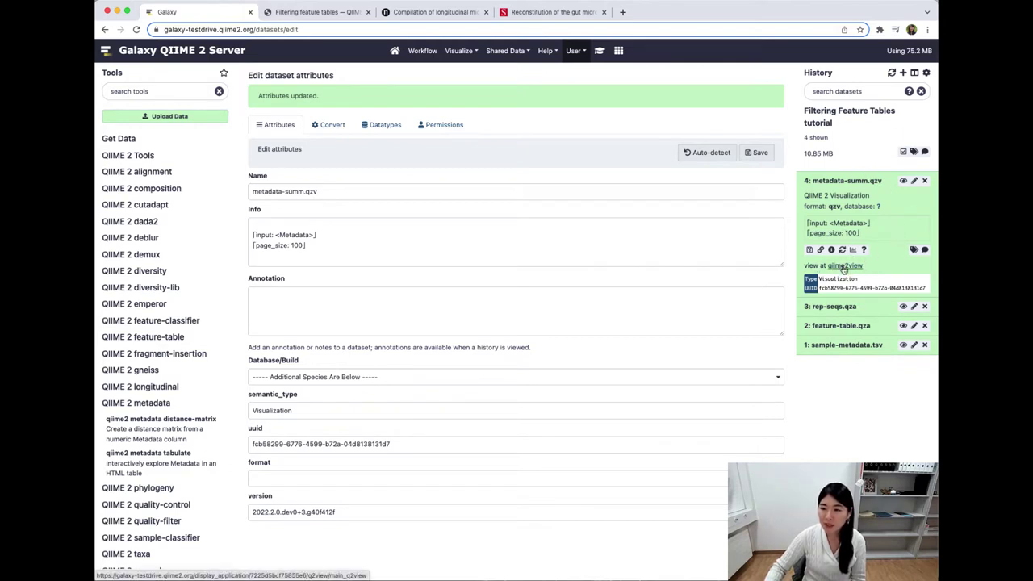
- Open metadata-summ.qzv in QIIME 2 View and scroll across its sample metadata columns
{"action": "left_click", "coordinate": [844, 266]}
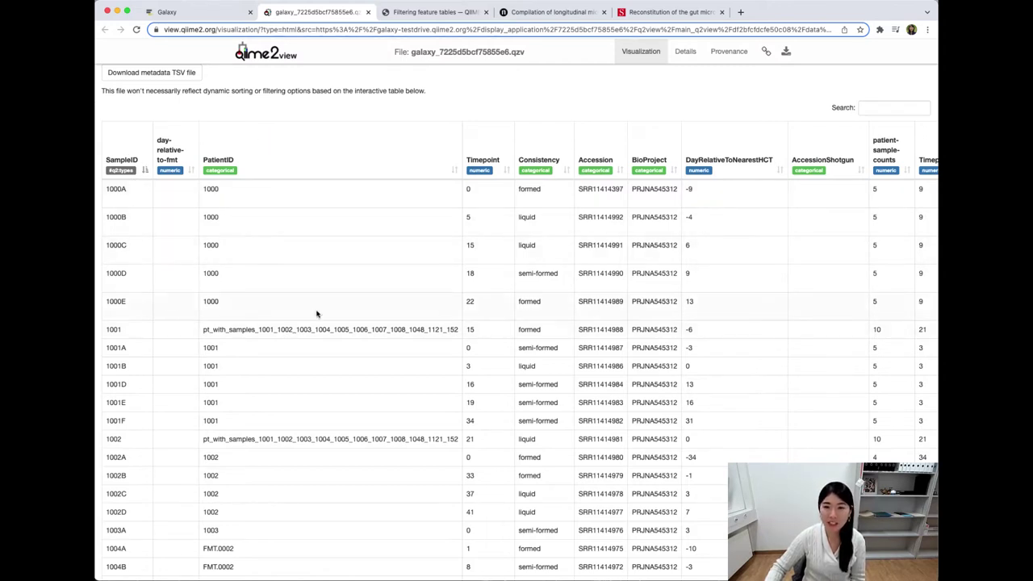
{"action": "scroll", "coordinate": [488, 217], "scroll_direction": "right", "scroll_amount": 5}
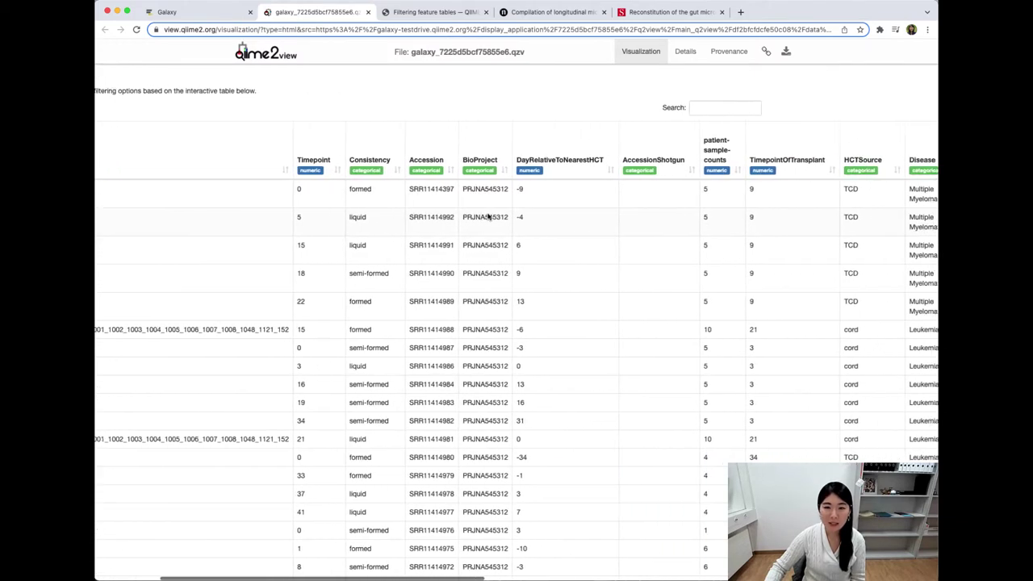
{"action": "scroll", "coordinate": [488, 217], "scroll_direction": "right", "scroll_amount": 5}
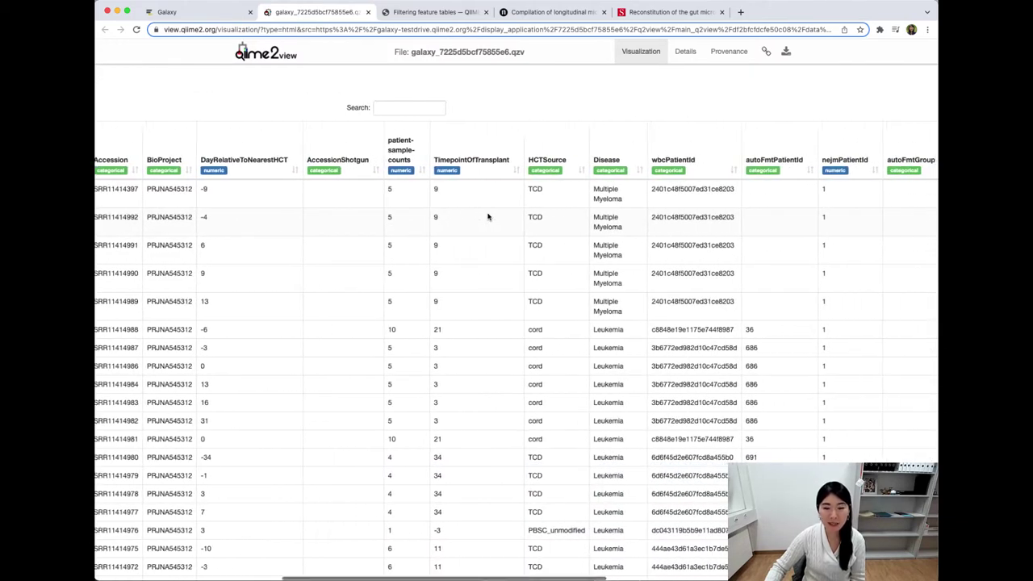
{"action": "scroll", "coordinate": [488, 216], "scroll_direction": "right", "scroll_amount": 10}
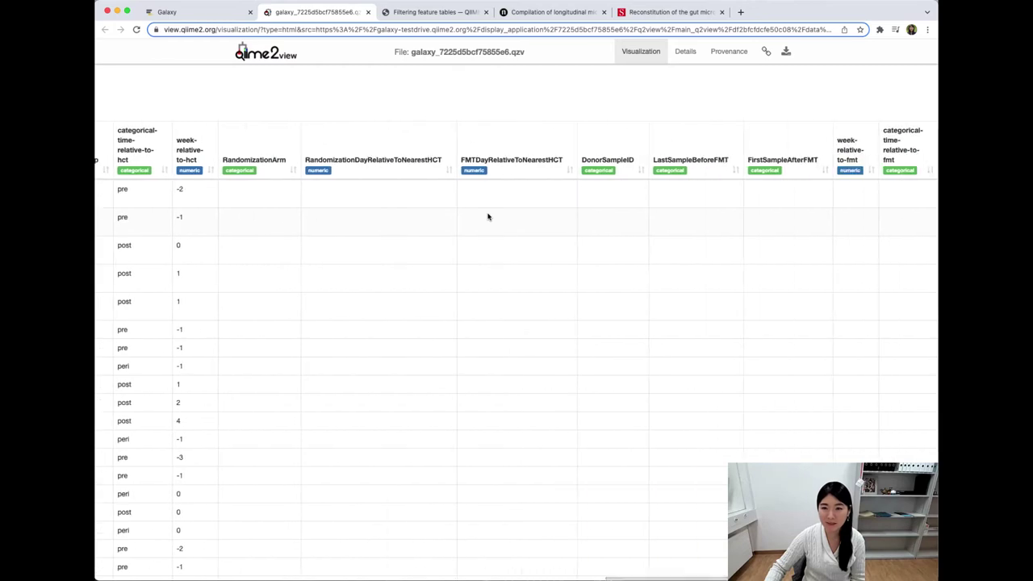
{"action": "scroll", "coordinate": [488, 216], "scroll_direction": "left", "scroll_amount": 20}
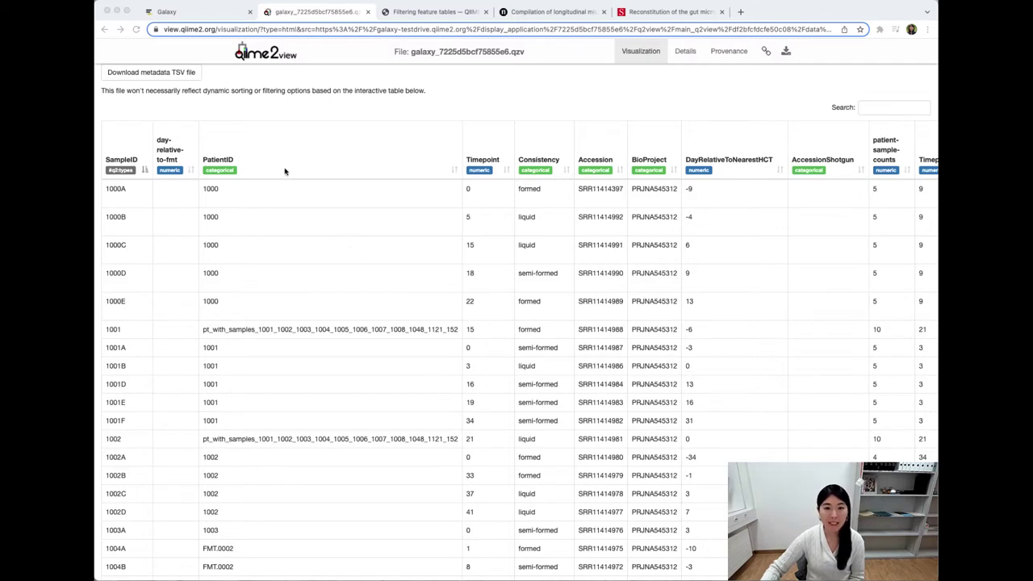
{"action": "left_click", "coordinate": [203, 18]}
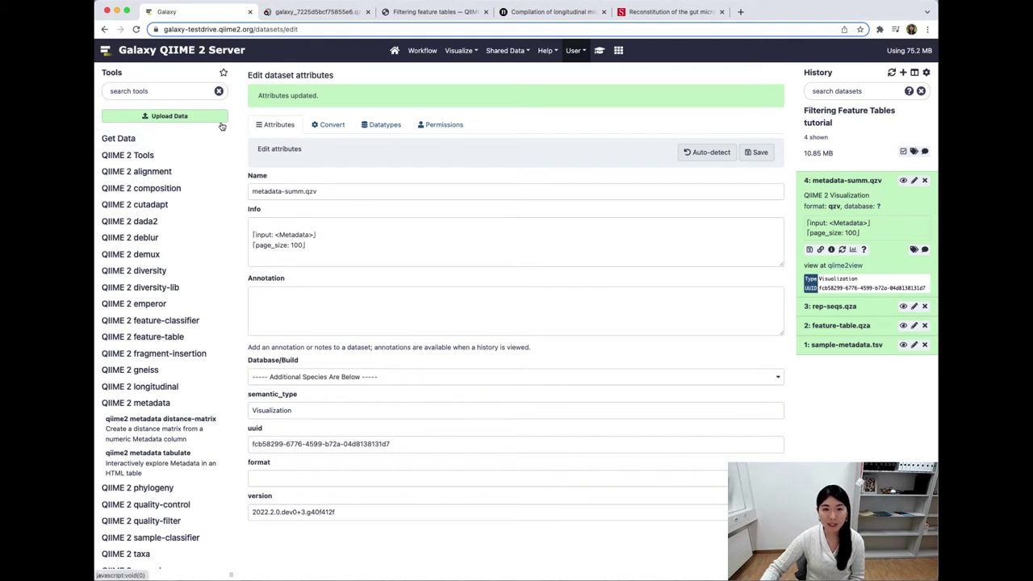
- Load the Welcome to the QIIME 2 Galaxy Test-drive page using the top-bar brand
{"action": "left_click", "coordinate": [207, 60]}
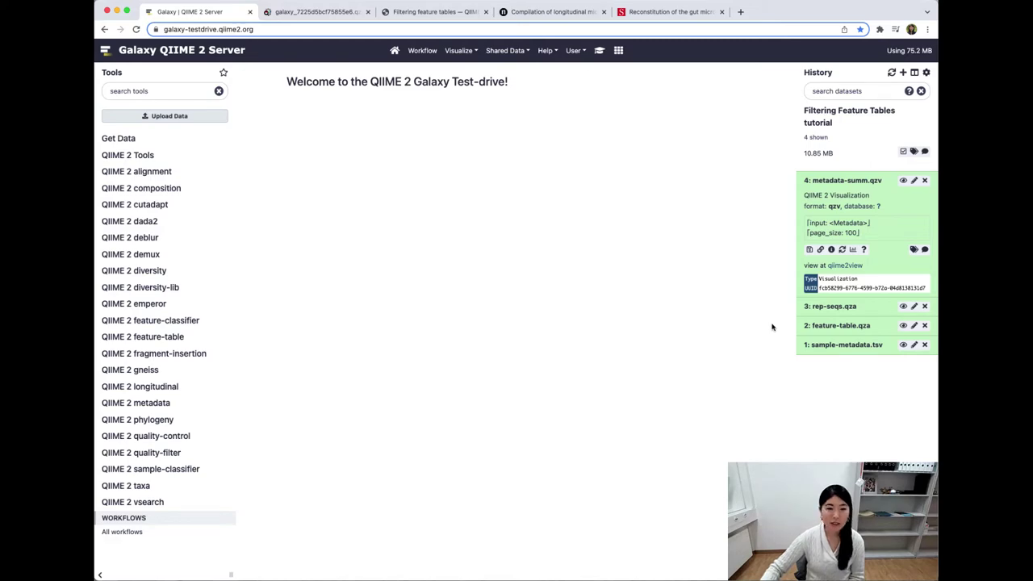
- Find the 'qiime2 feature-table summarize' tool name under Generate summaries in the tutorial
{"action": "left_click", "coordinate": [426, 16]}
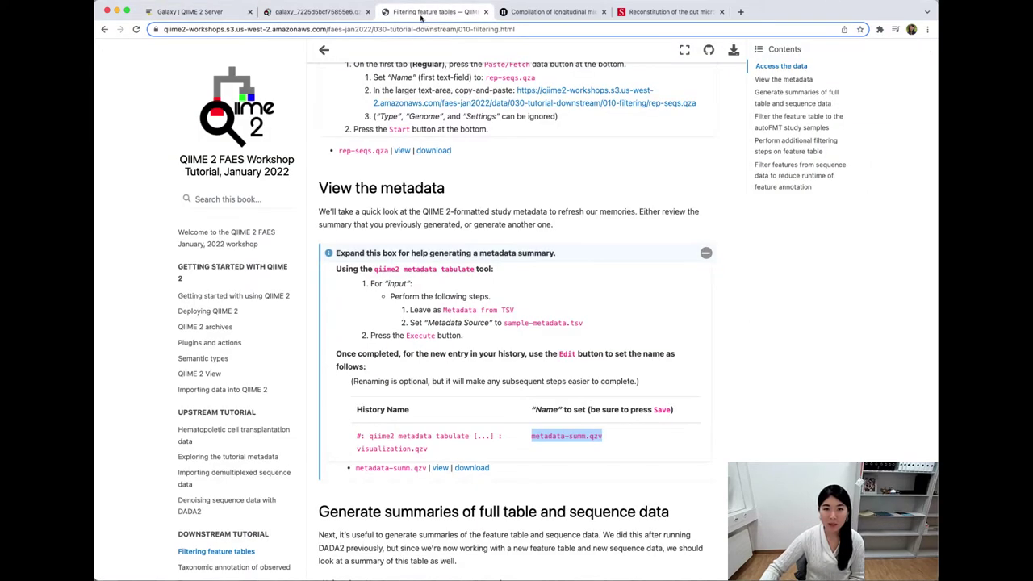
{"action": "left_click", "coordinate": [587, 314]}
{"action": "scroll", "coordinate": [590, 313], "scroll_direction": "down", "scroll_amount": 5}
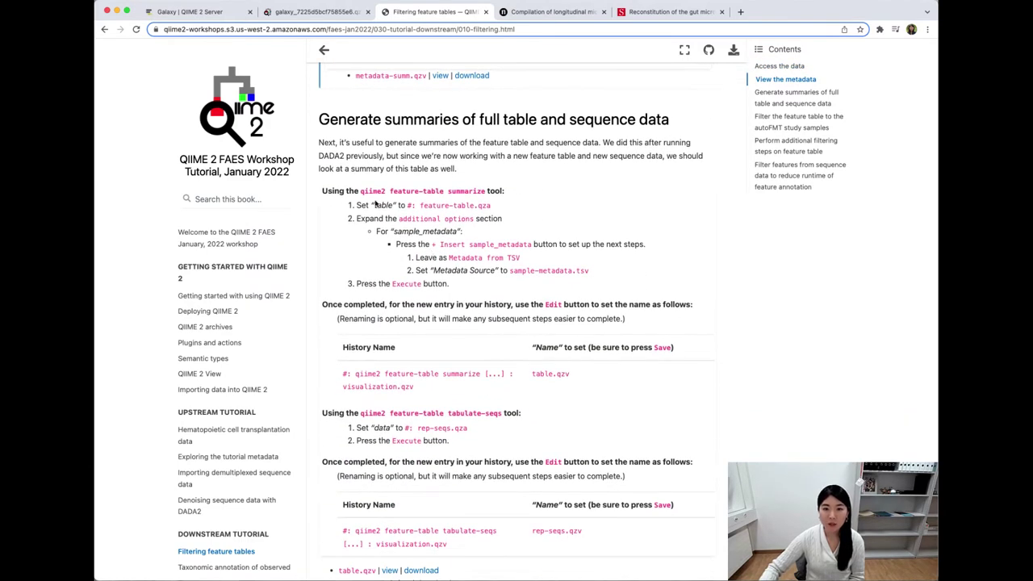
{"action": "left_click_drag", "start_coordinate": [428, 189], "coordinate": [486, 191]}
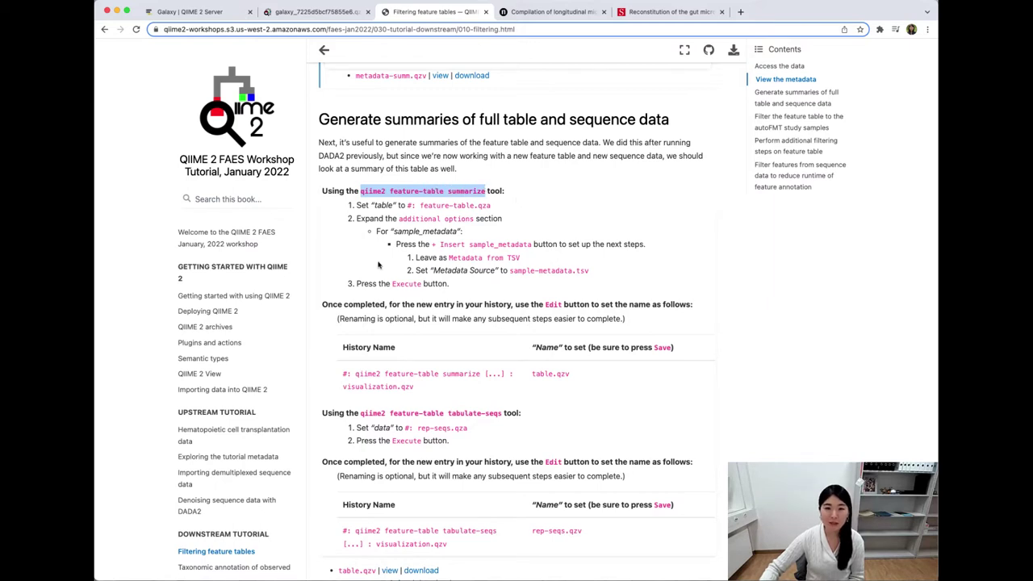
{"action": "left_click", "coordinate": [194, 12]}
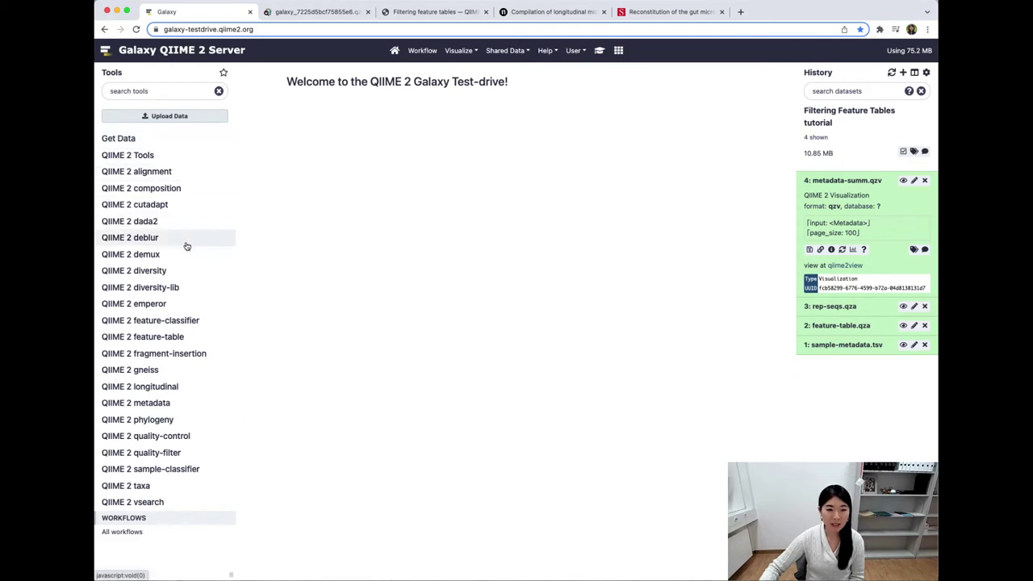
- Open qiime2 feature-table summarize from the QIIME 2 feature-table tool group
{"action": "left_click", "coordinate": [176, 342]}
{"action": "scroll", "coordinate": [187, 373], "scroll_direction": "down", "scroll_amount": 3}
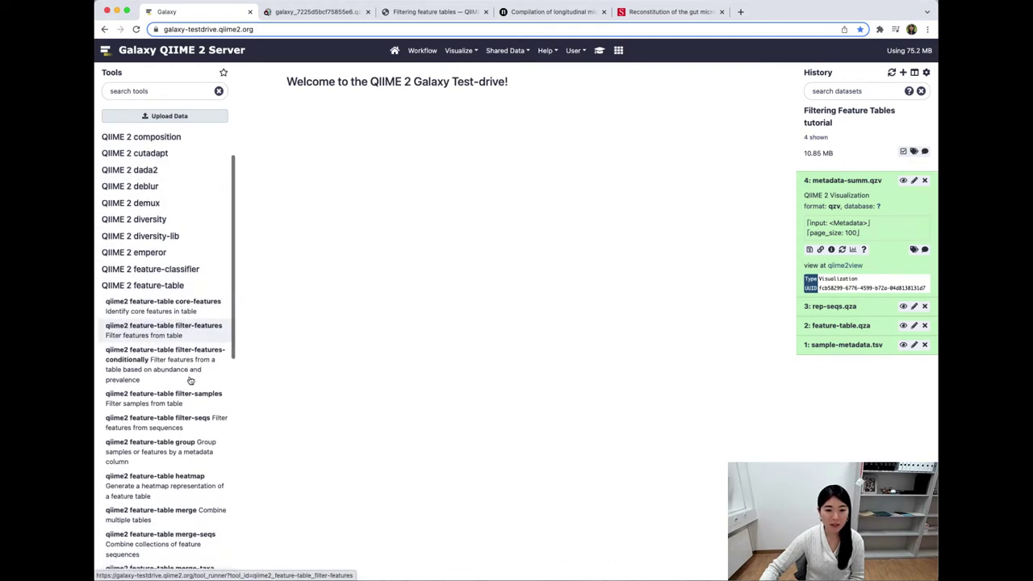
{"action": "scroll", "coordinate": [190, 379], "scroll_direction": "down", "scroll_amount": 4}
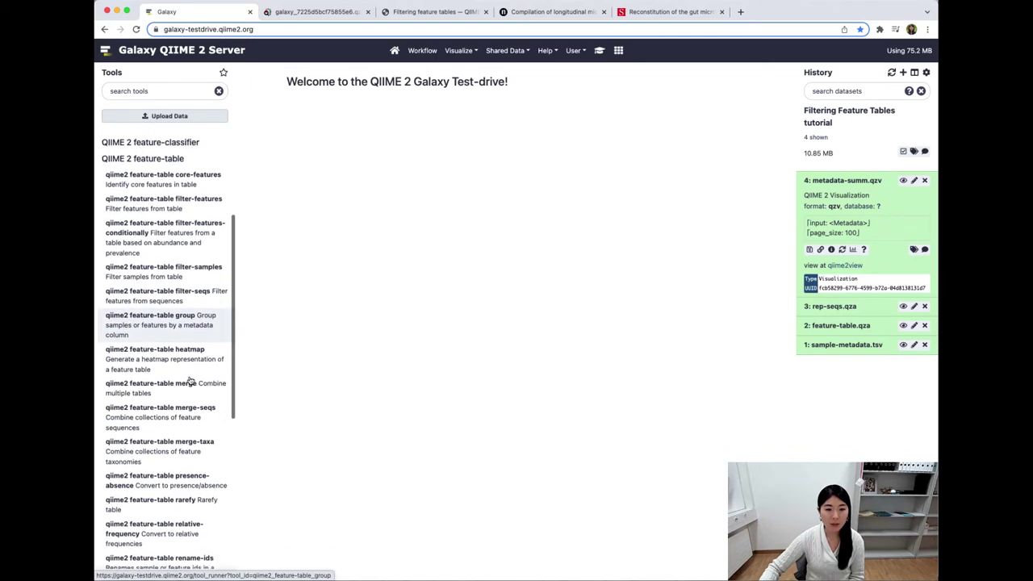
{"action": "scroll", "coordinate": [190, 381], "scroll_direction": "down", "scroll_amount": 3}
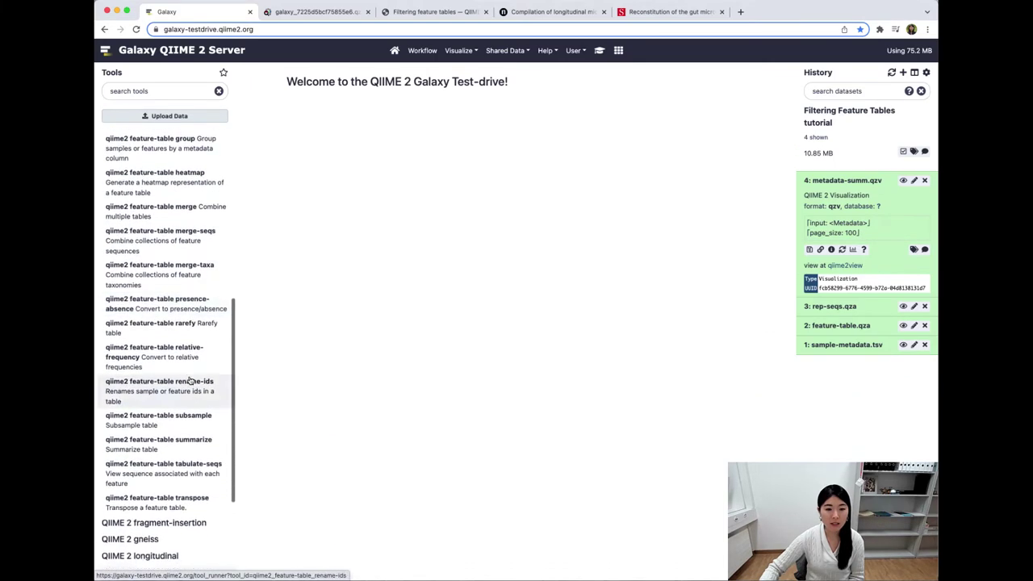
{"action": "left_click", "coordinate": [183, 444]}
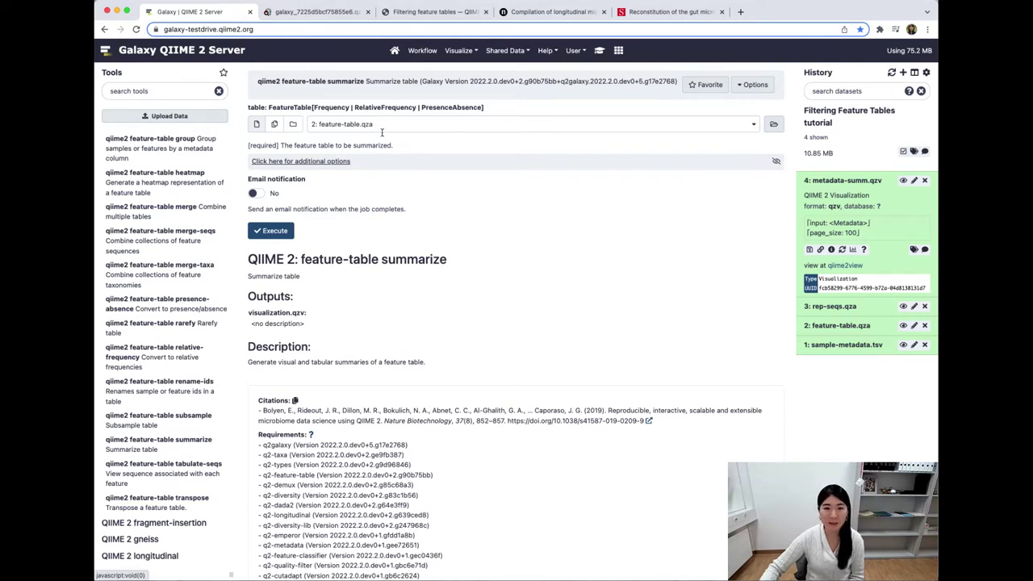
- Run feature-table summarize on feature-table.qza with 1: sample-metadata.tsv as sample metadata
{"action": "left_click", "coordinate": [338, 162]}
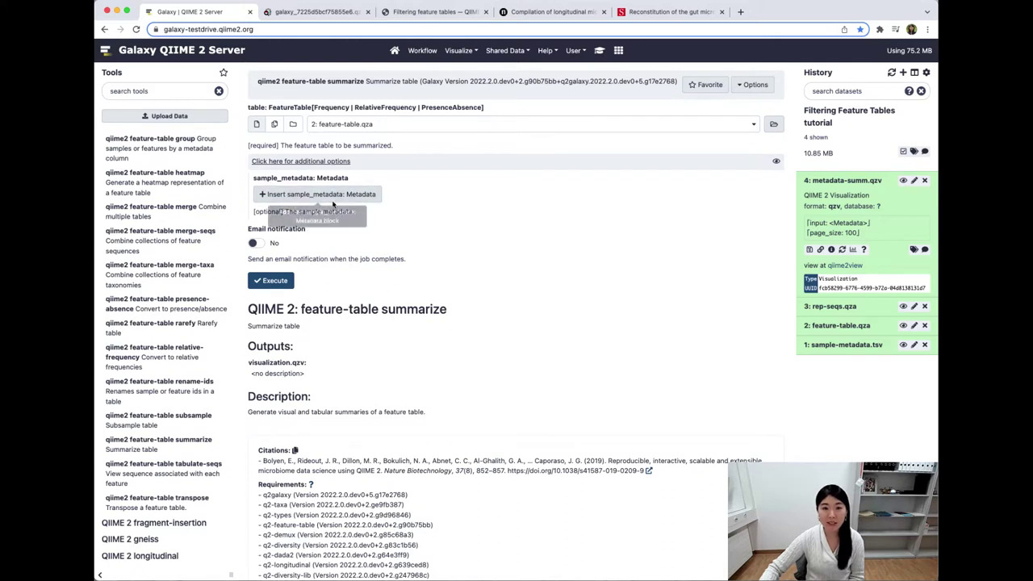
{"action": "left_click", "coordinate": [322, 196]}
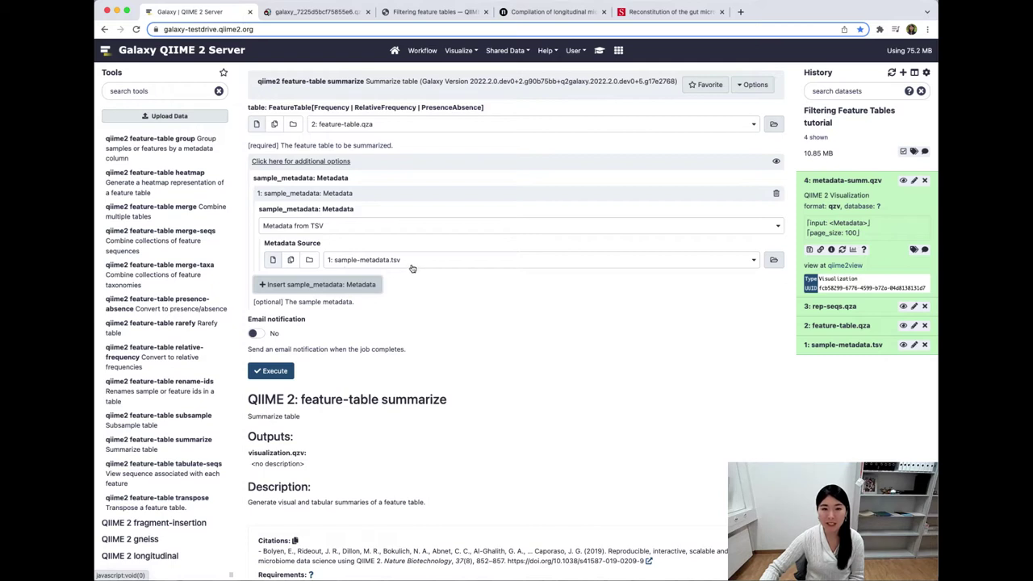
{"action": "left_click", "coordinate": [273, 371]}
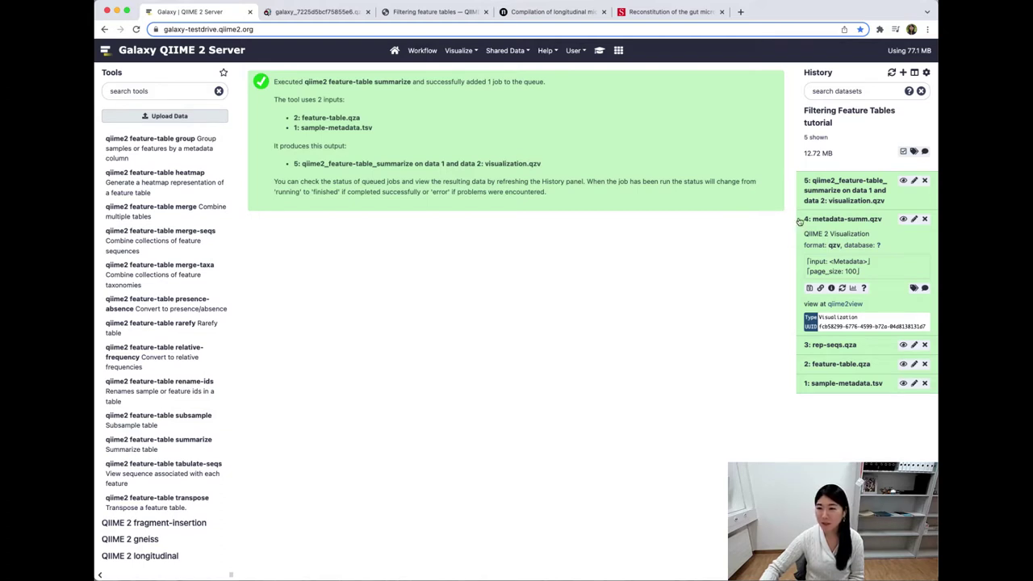
- Open the attribute editor for dataset 5, visualization.qzv, and return to the tutorial
{"action": "left_click", "coordinate": [863, 218]}
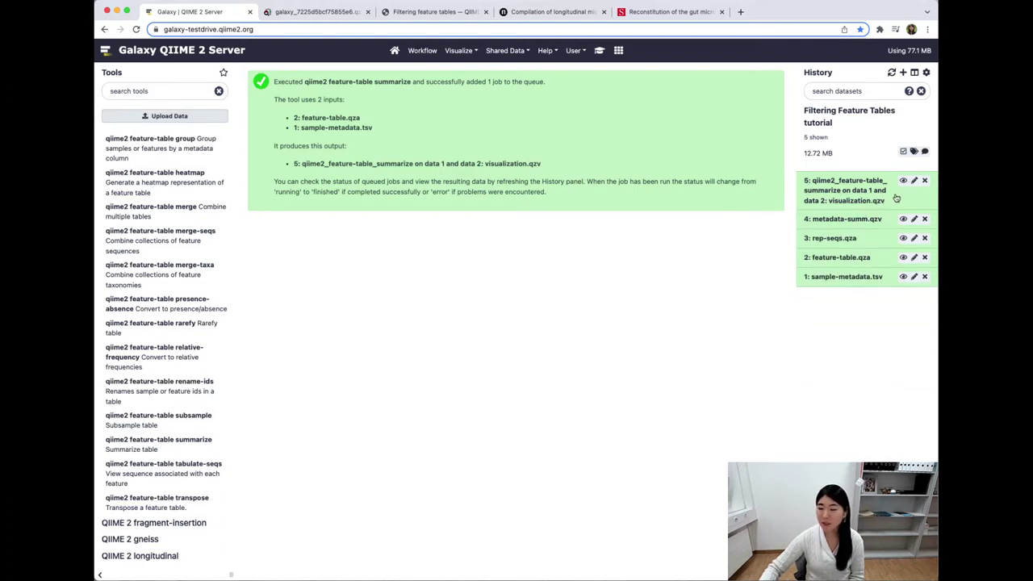
{"action": "left_click", "coordinate": [915, 181]}
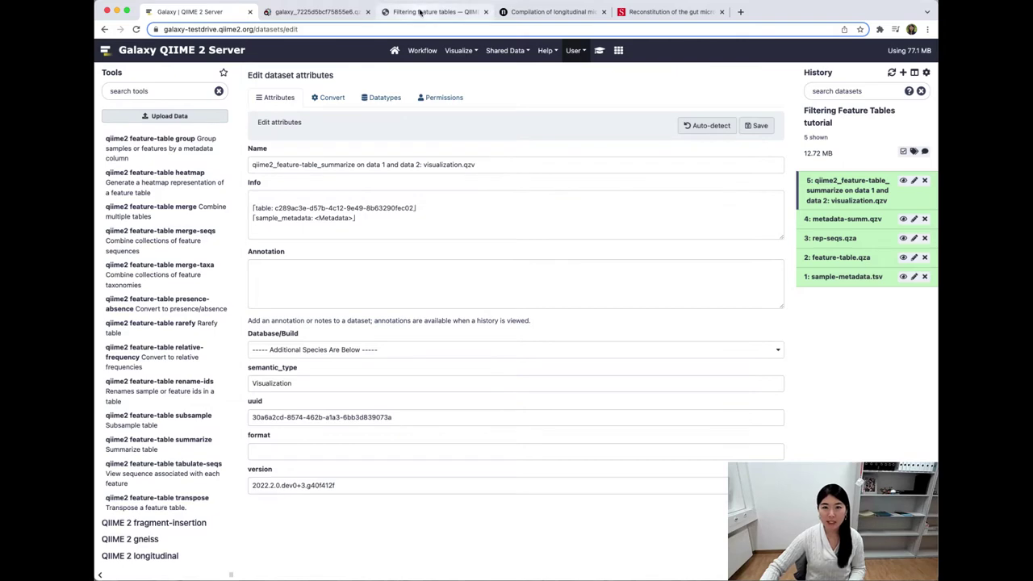
{"action": "left_click", "coordinate": [413, 11]}
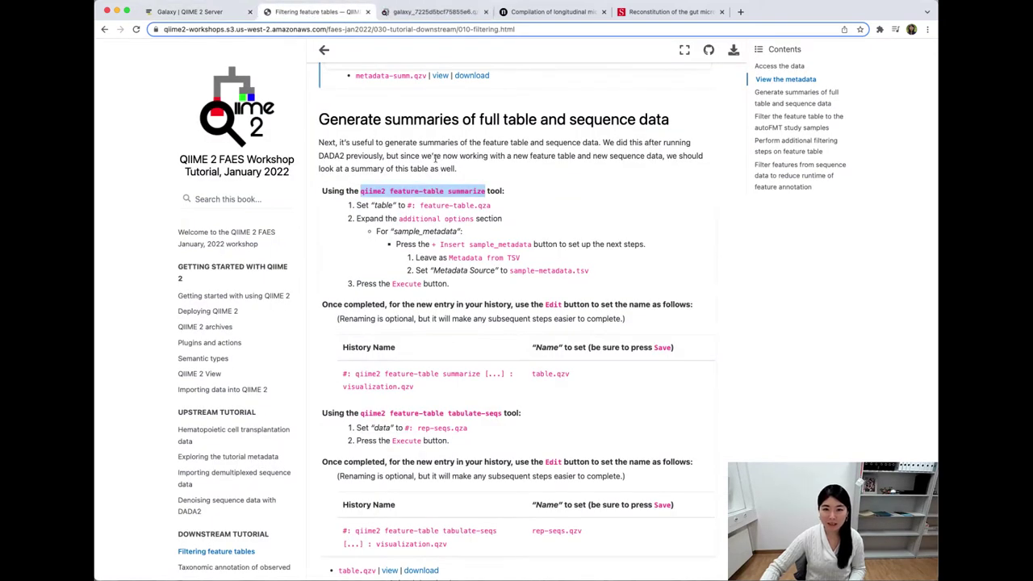
- Copy the suggested name 'table.qzv' from the tutorial page
{"action": "left_click", "coordinate": [498, 209]}
{"action": "scroll", "coordinate": [498, 209], "scroll_direction": "down", "scroll_amount": 1}
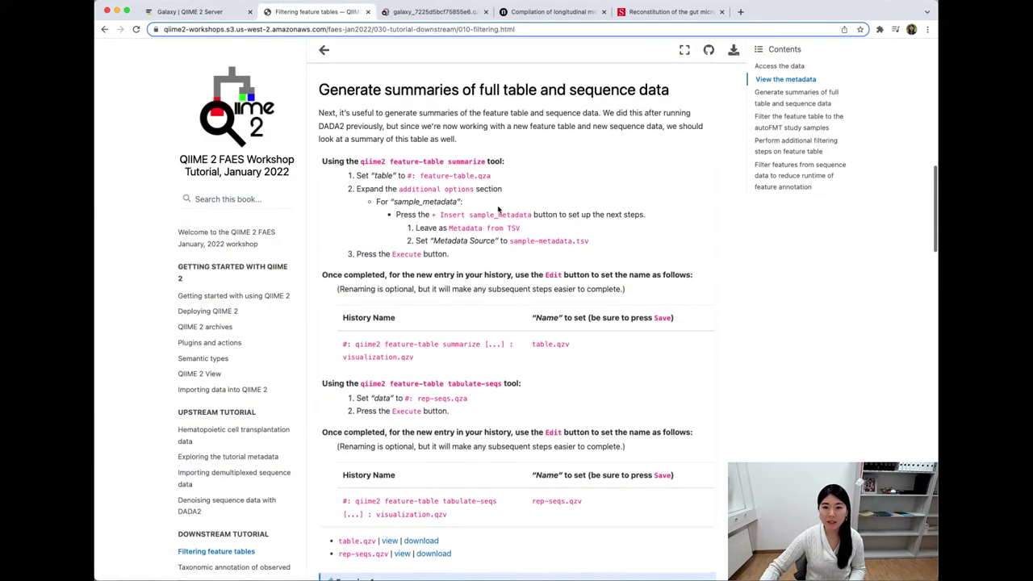
{"action": "left_click_drag", "start_coordinate": [574, 350], "coordinate": [532, 348]}
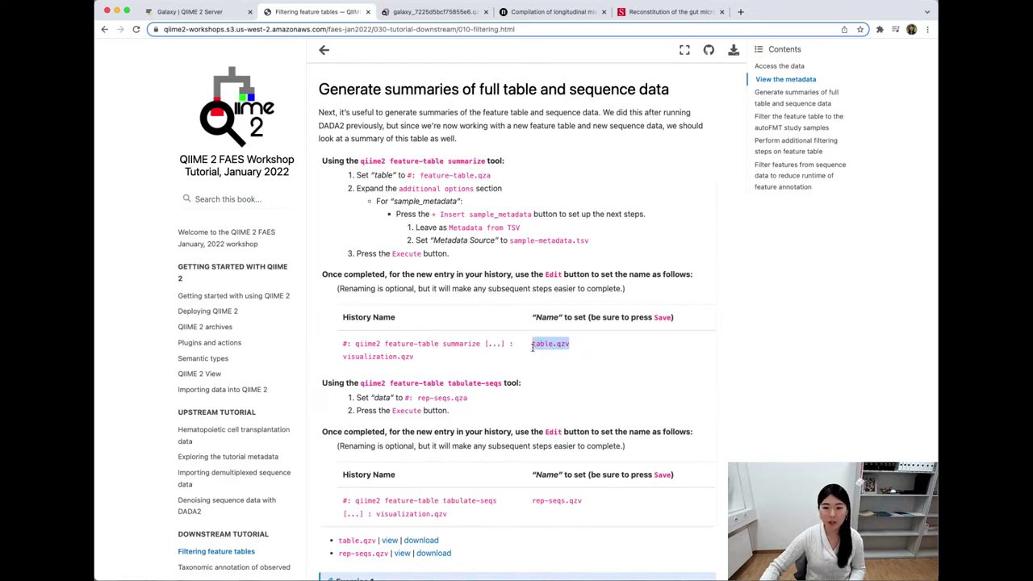
{"action": "right_click", "coordinate": [544, 348]}
{"action": "left_click", "coordinate": [581, 369]}
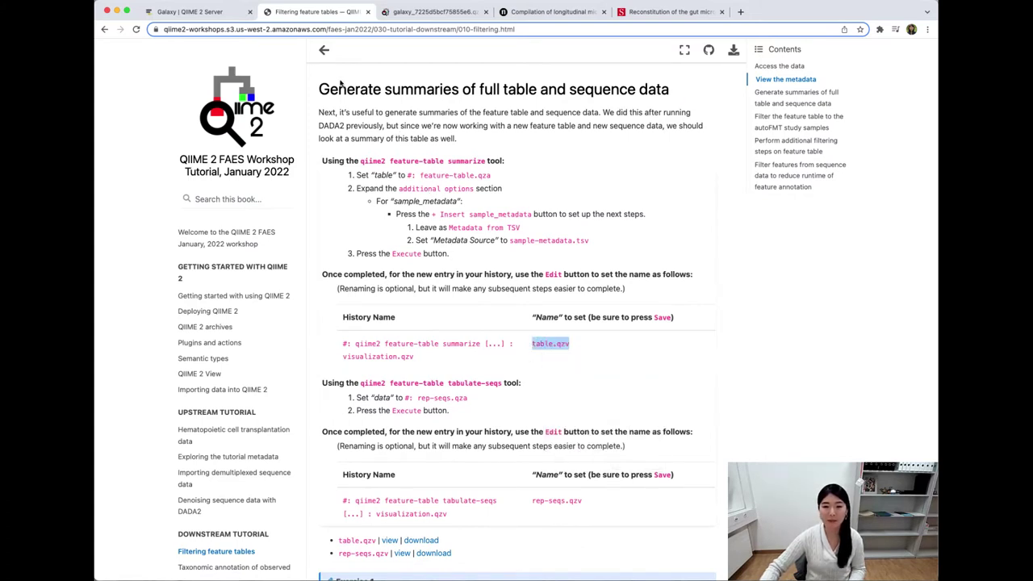
- Rename dataset 5 to 'table.qzv' and save its attributes
{"action": "key", "text": "ctrl+shift+Tab"}
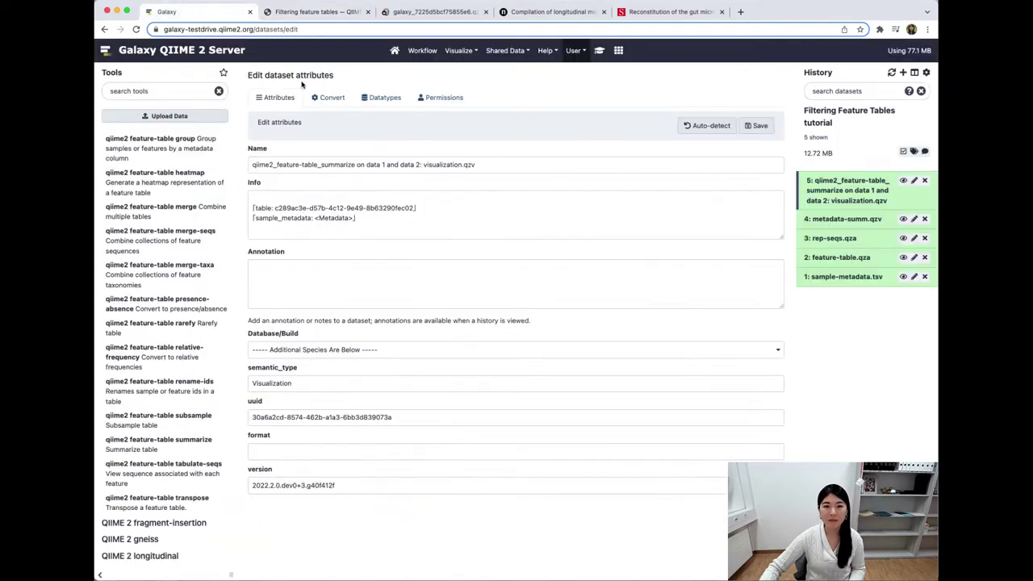
{"action": "triple_click", "coordinate": [331, 165]}
{"action": "right_click", "coordinate": [331, 165]}
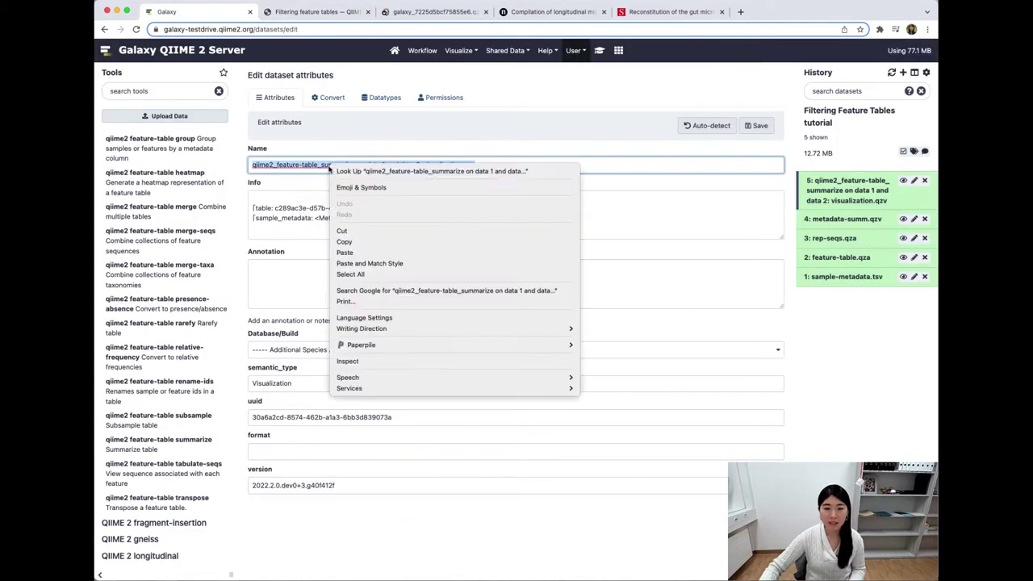
{"action": "left_click", "coordinate": [361, 252]}
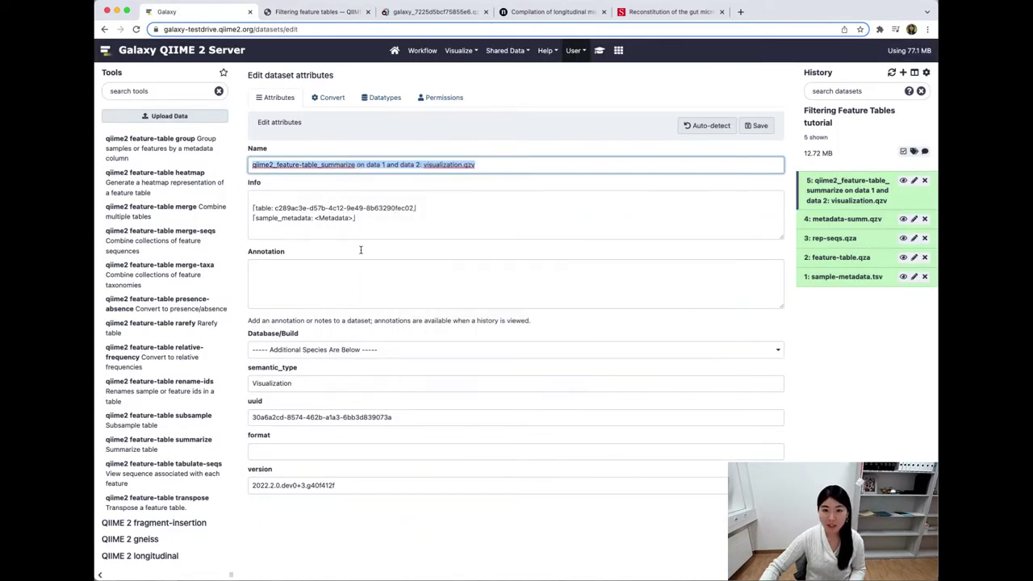
{"action": "left_click", "coordinate": [751, 127]}
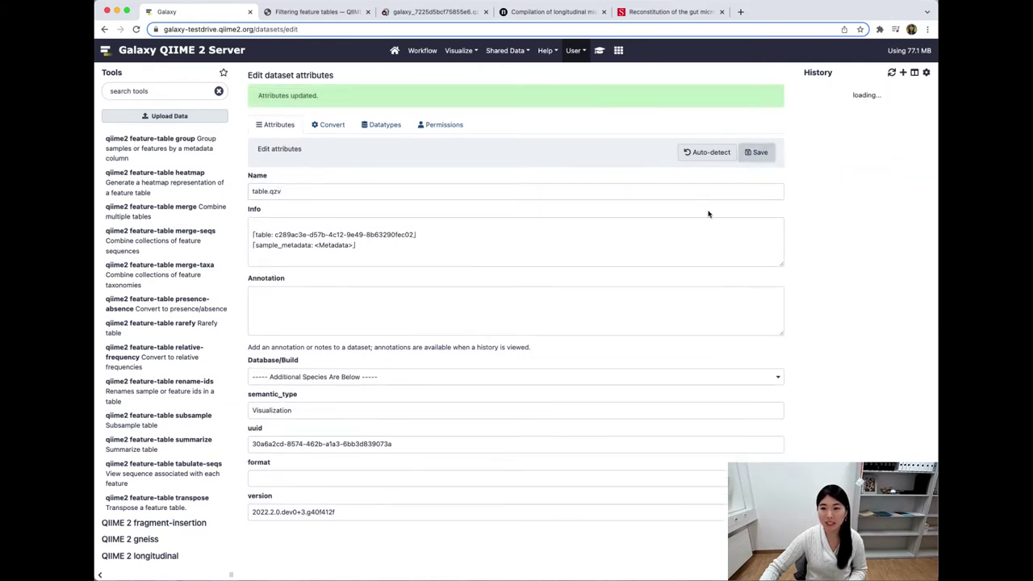